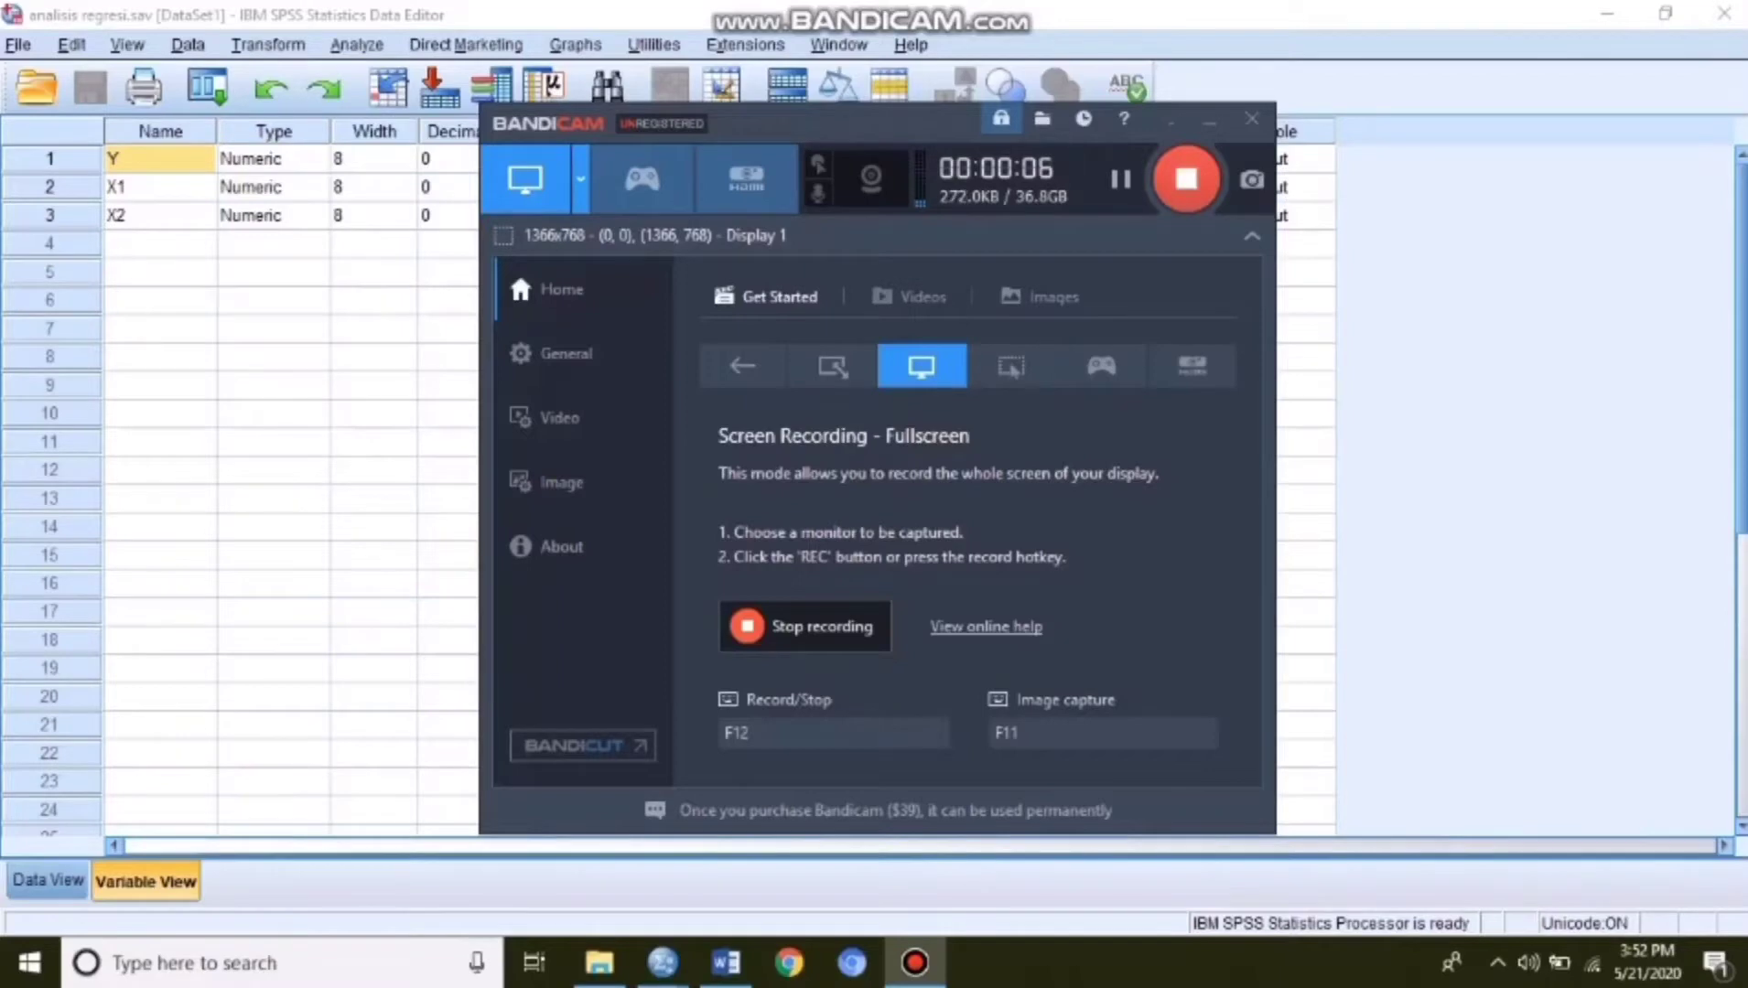
Check the data values entered for Y, X1 and X2, and return to the variable definitions.
click(1209, 119)
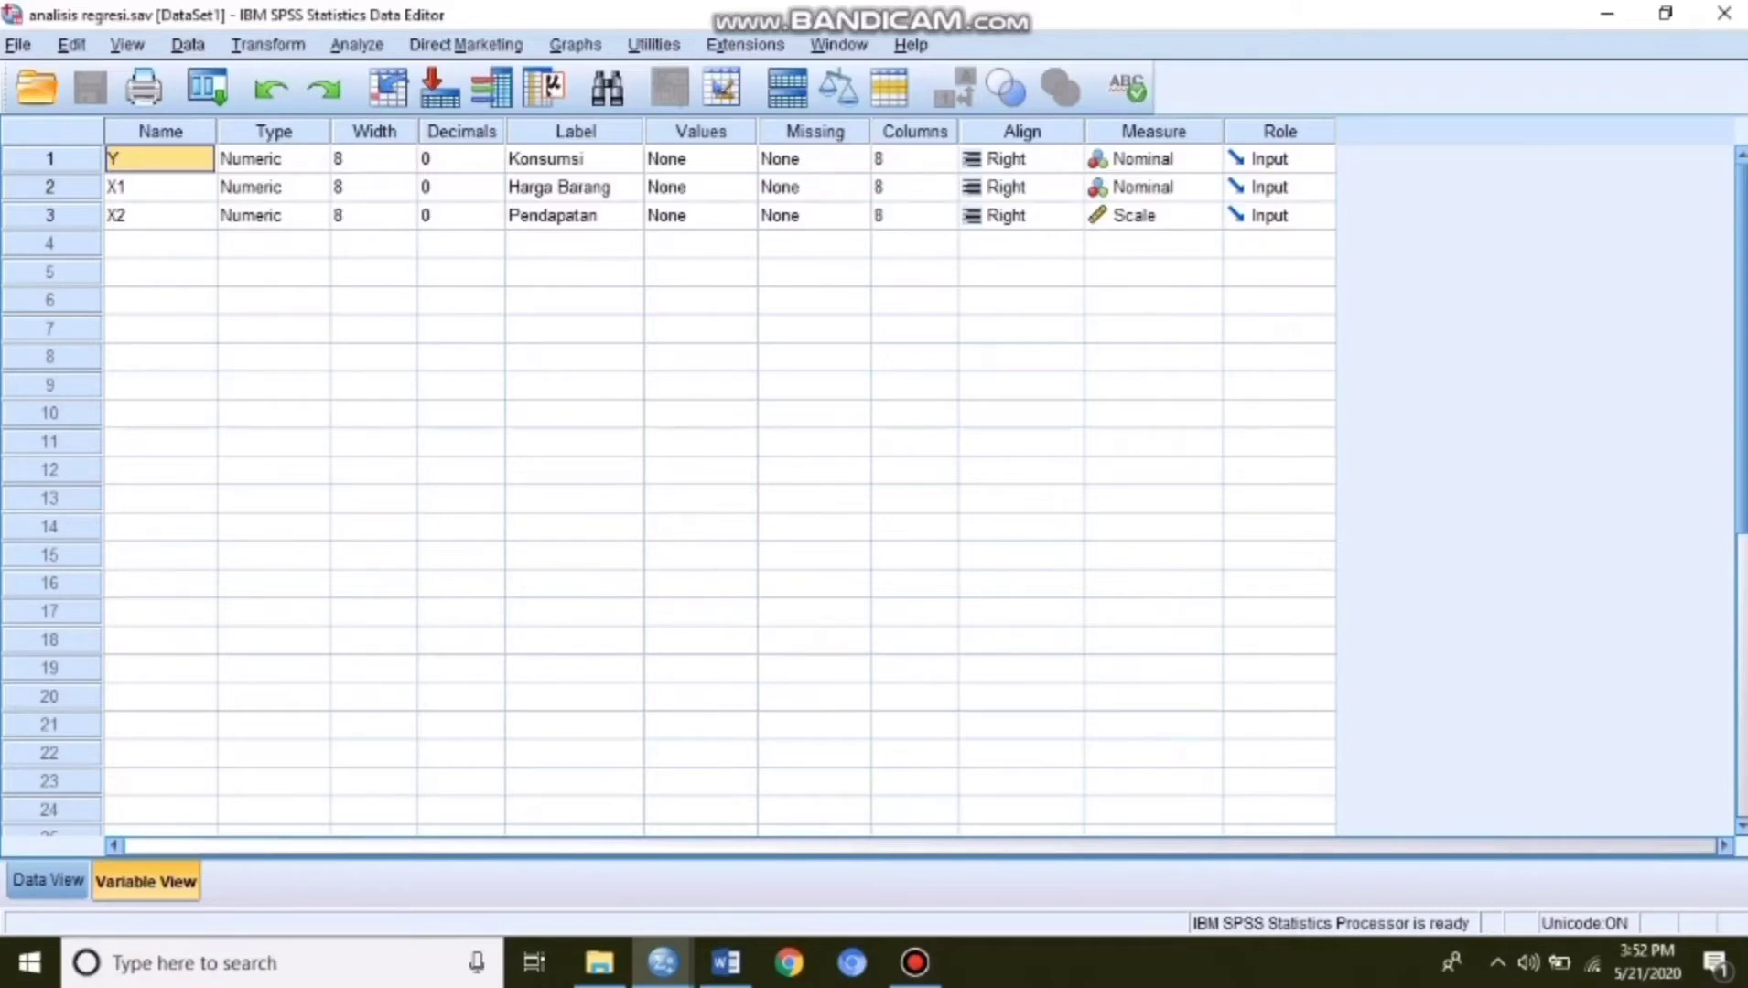
click(48, 880)
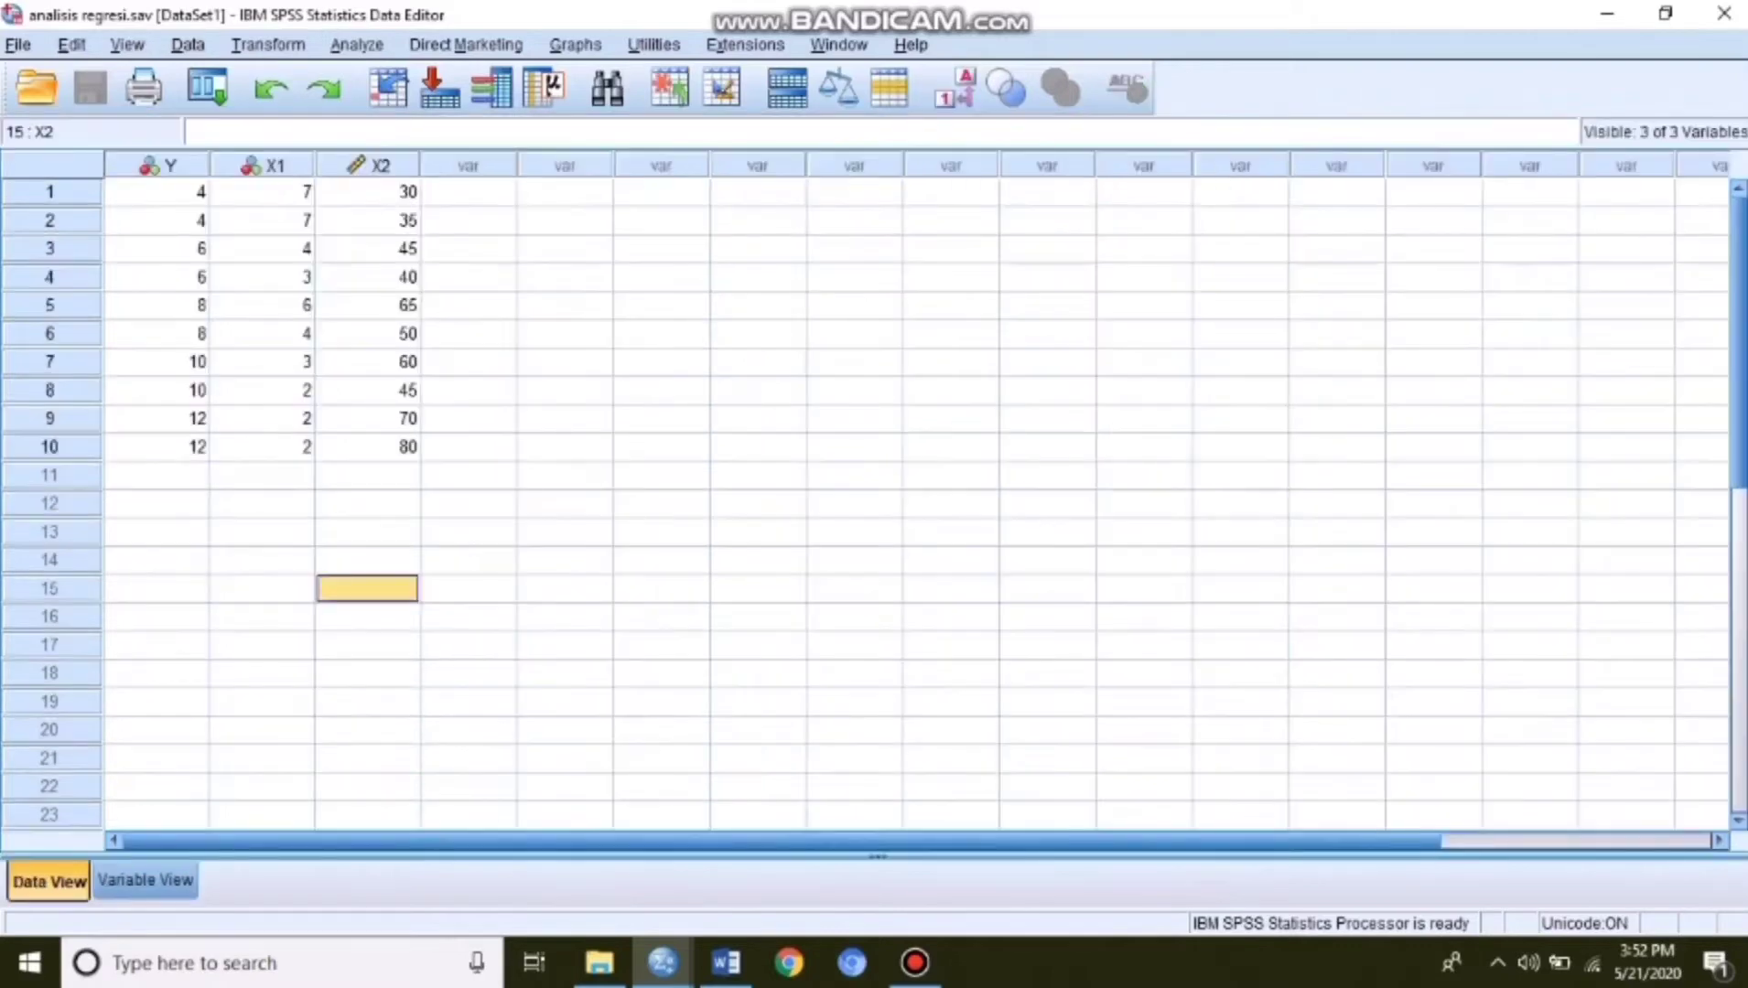
click(147, 881)
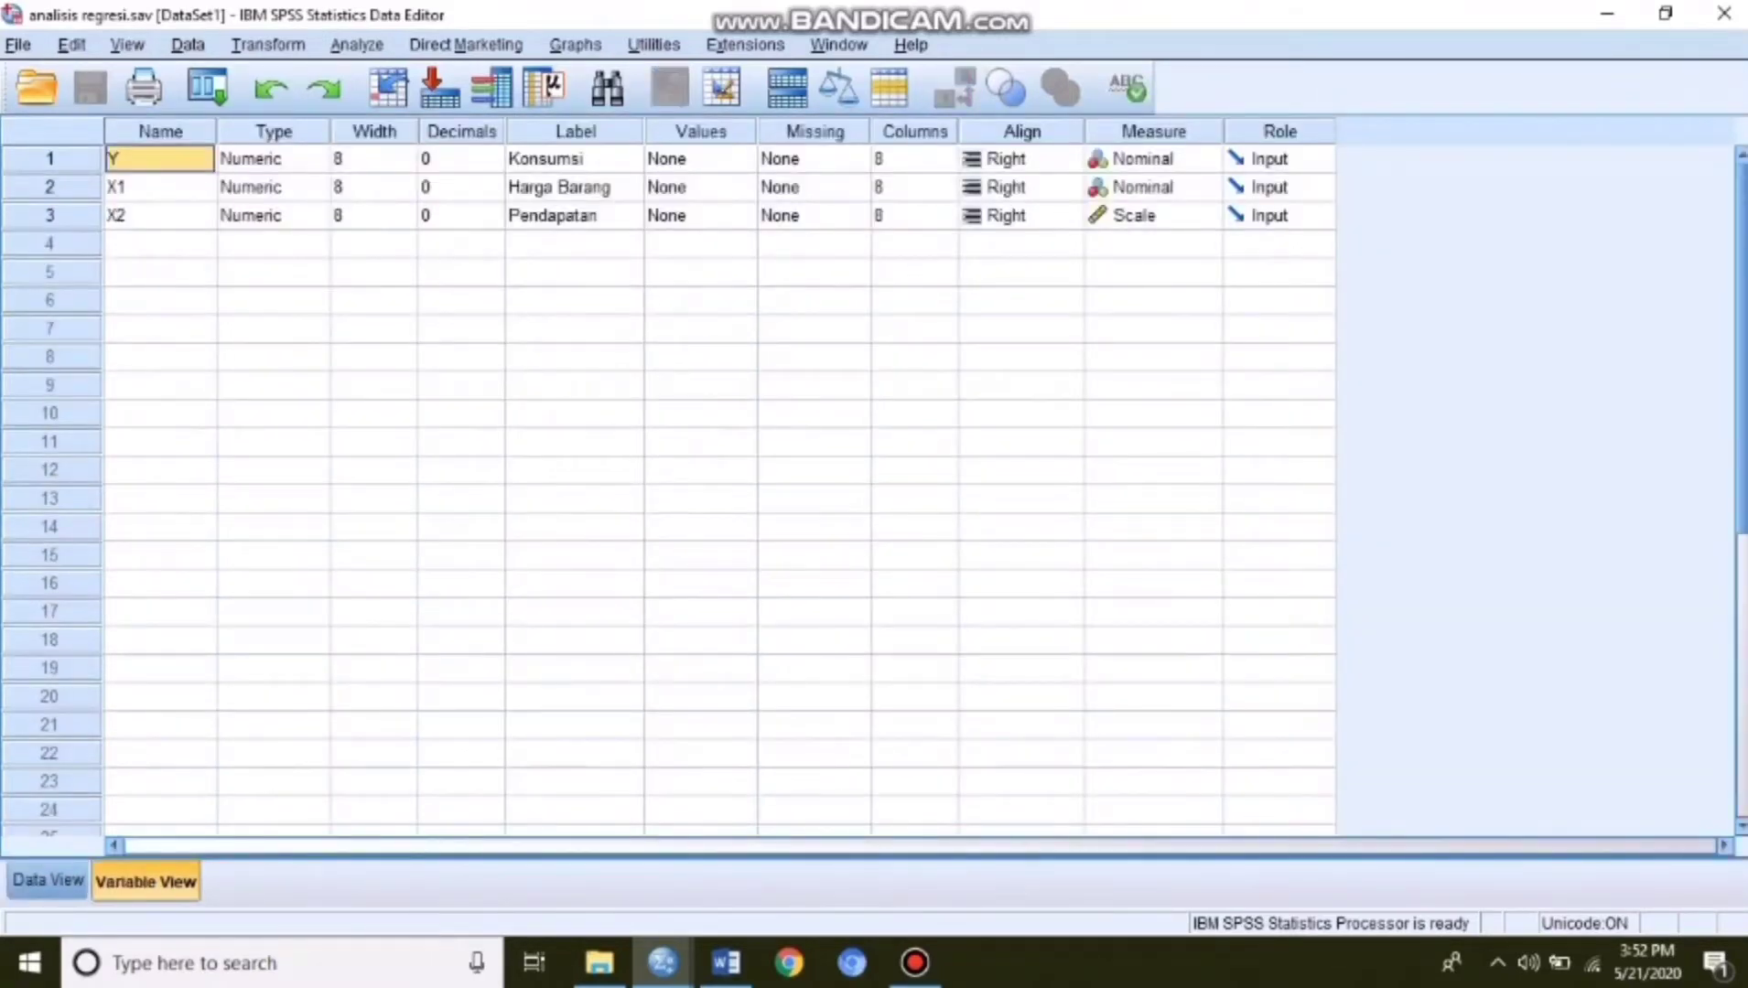
Start a linear regression analysis with Konsumsi [Y] as the dependent variable.
click(357, 44)
mouse_move(401, 314)
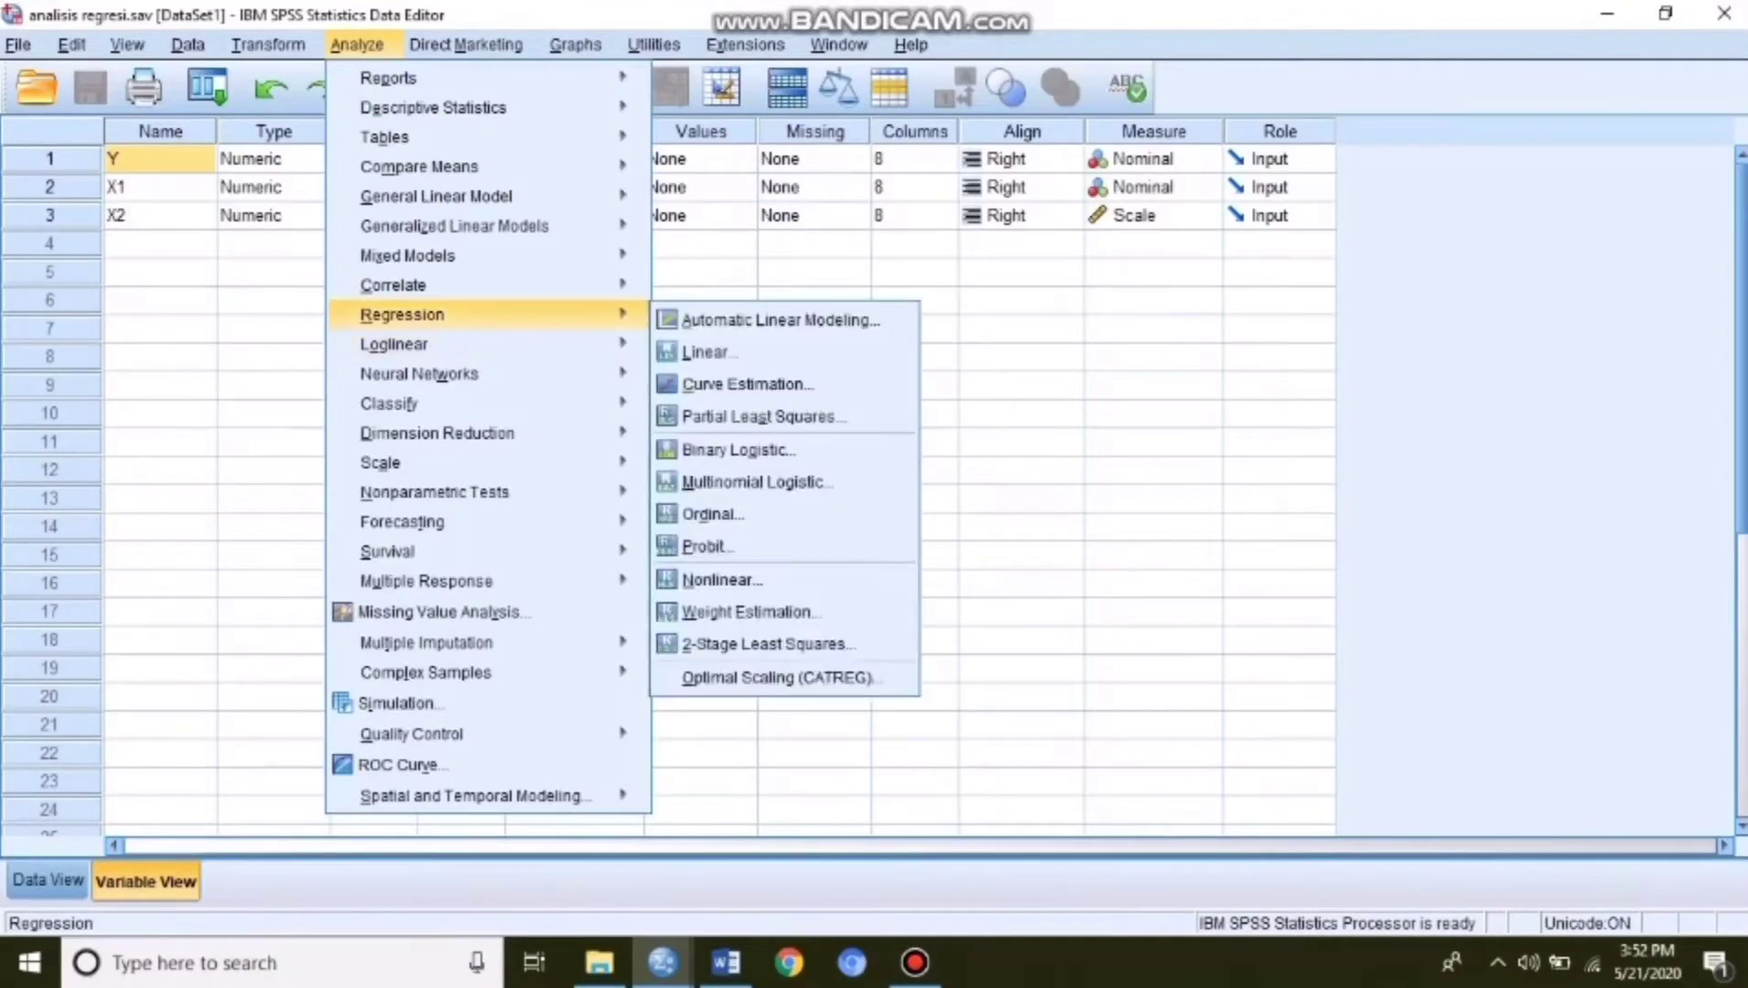
click(709, 351)
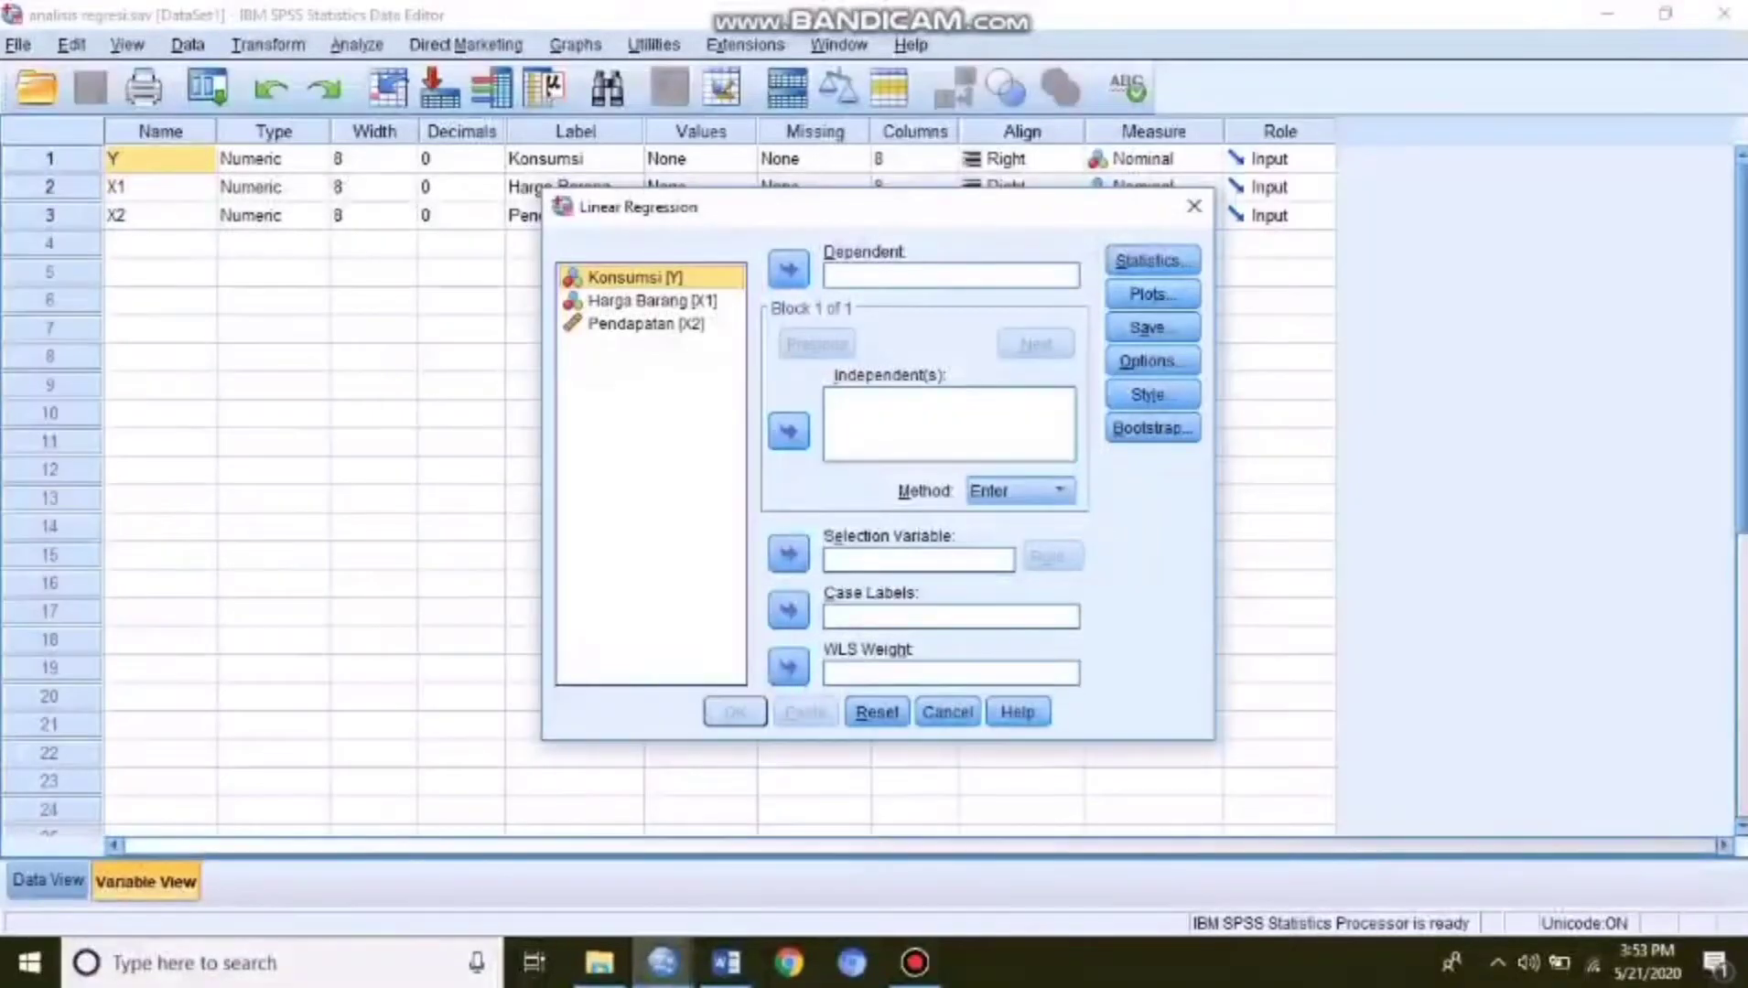
click(787, 270)
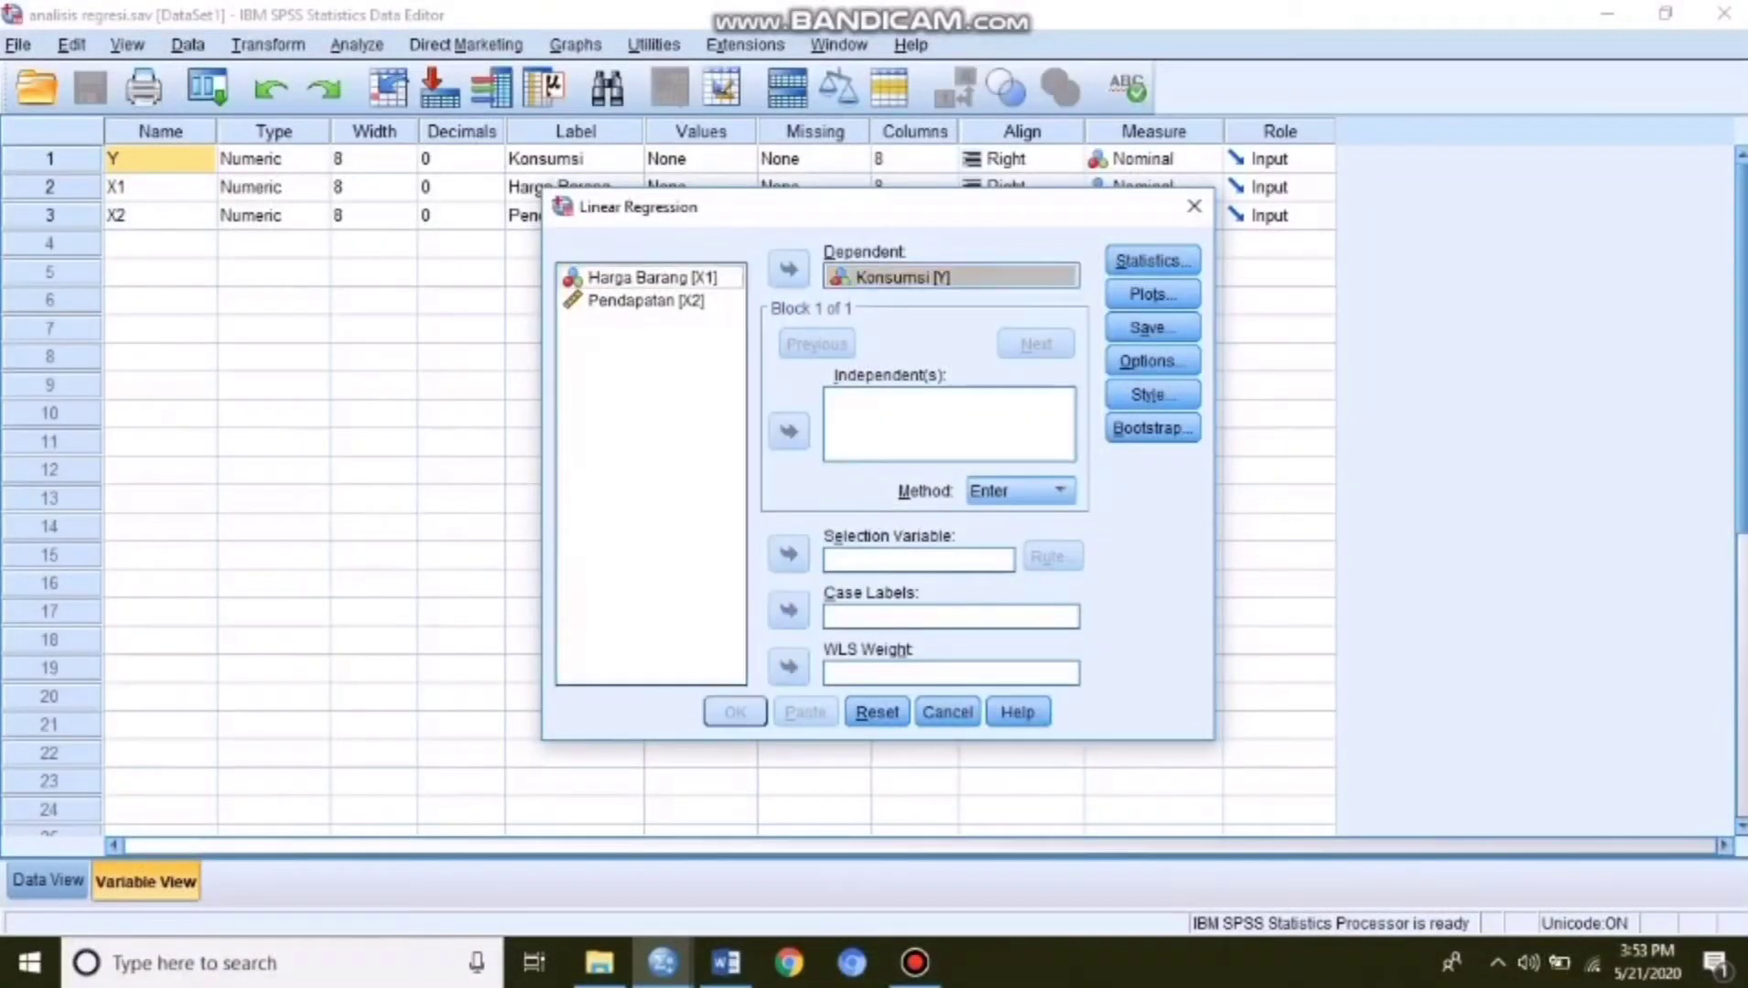
Add Harga Barang [X1] and Pendapatan [X2] as independent variables and run the regression.
click(651, 277)
click(788, 431)
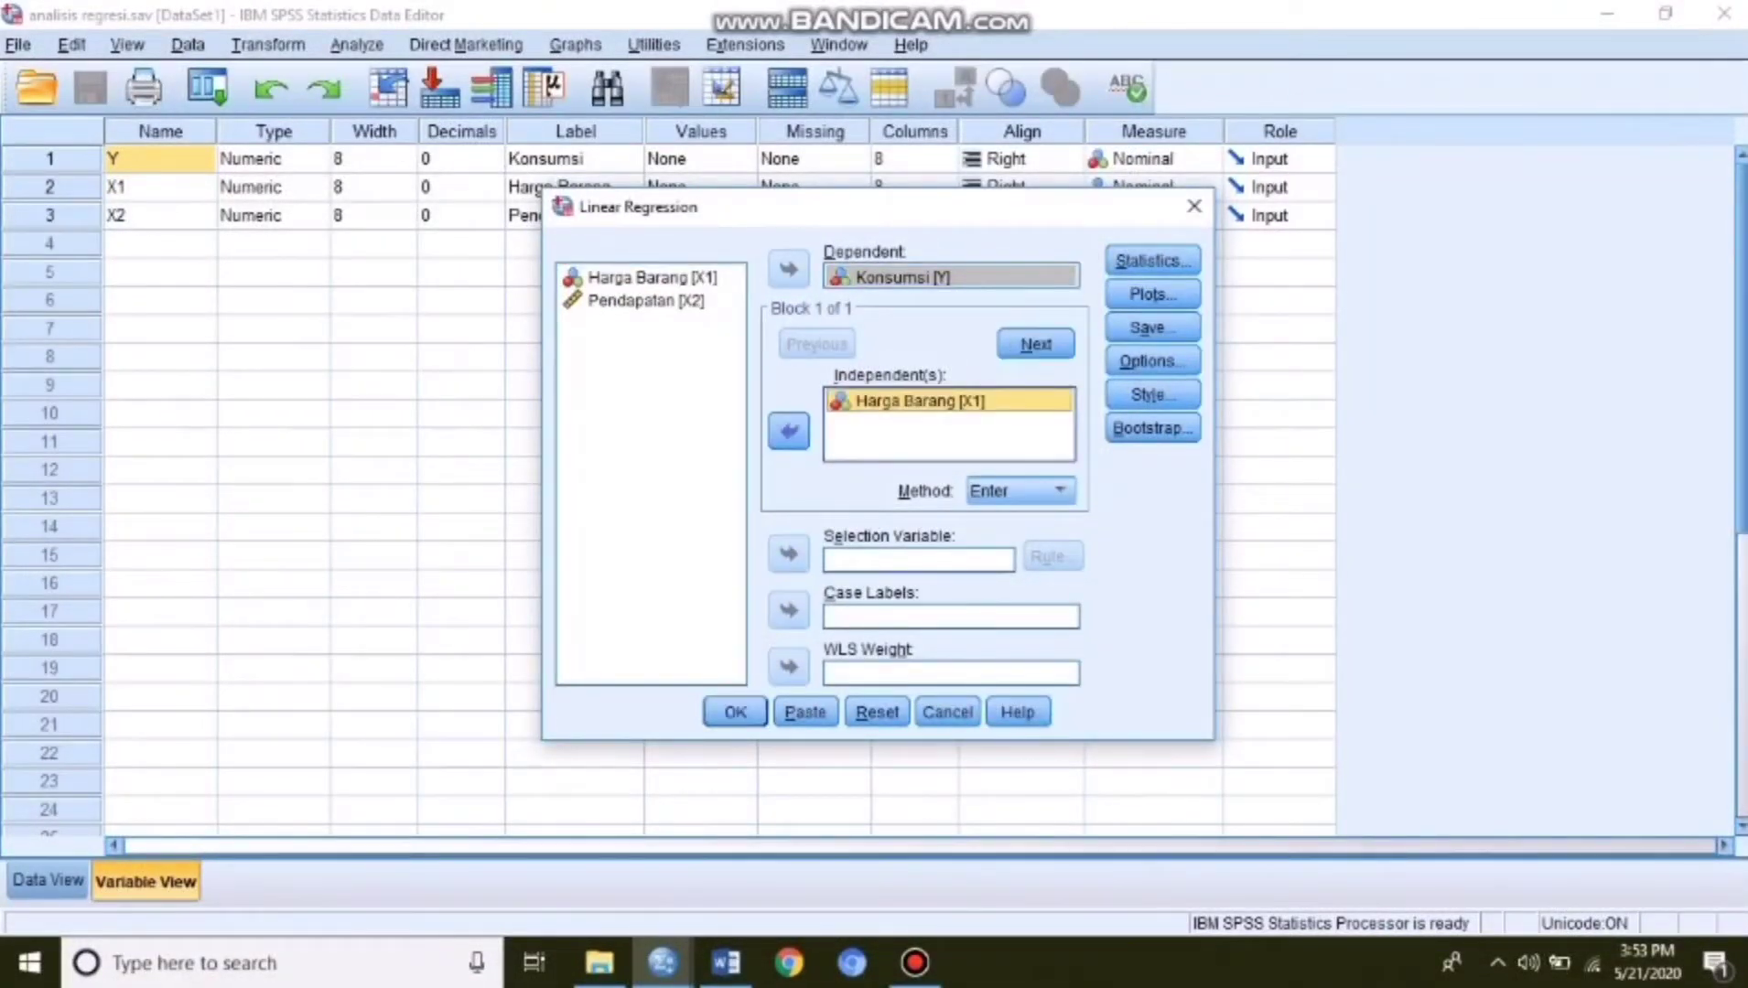
click(645, 300)
click(788, 431)
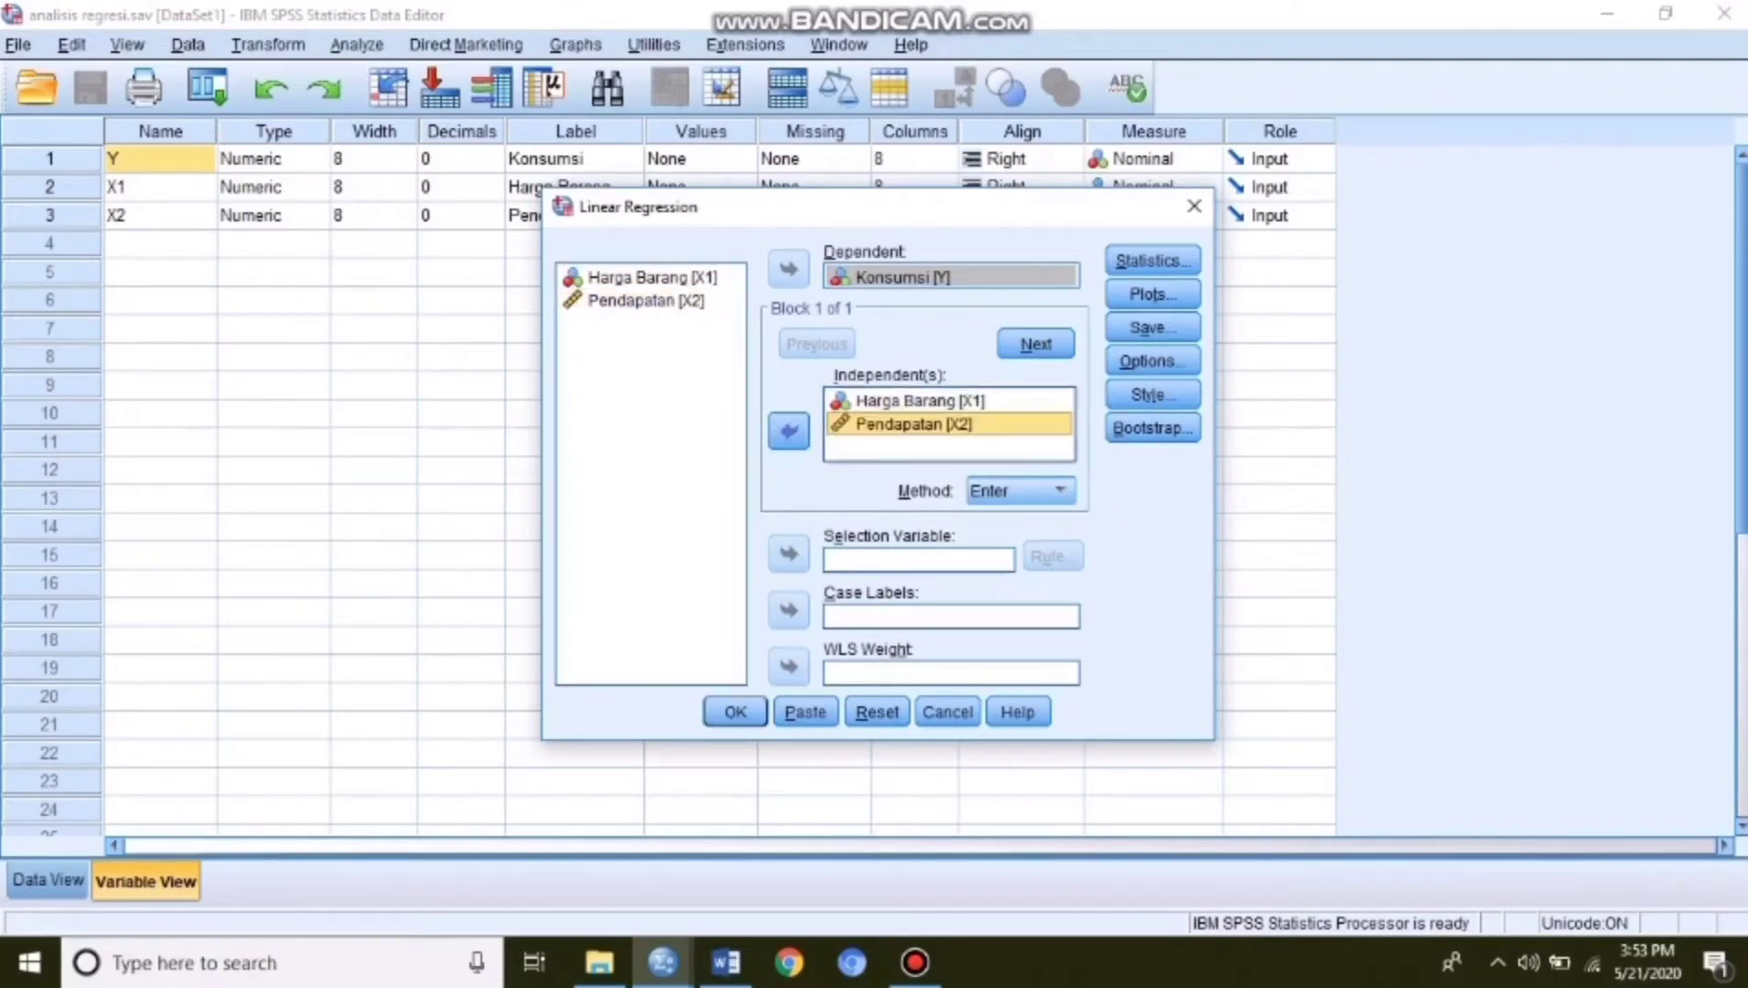
click(736, 712)
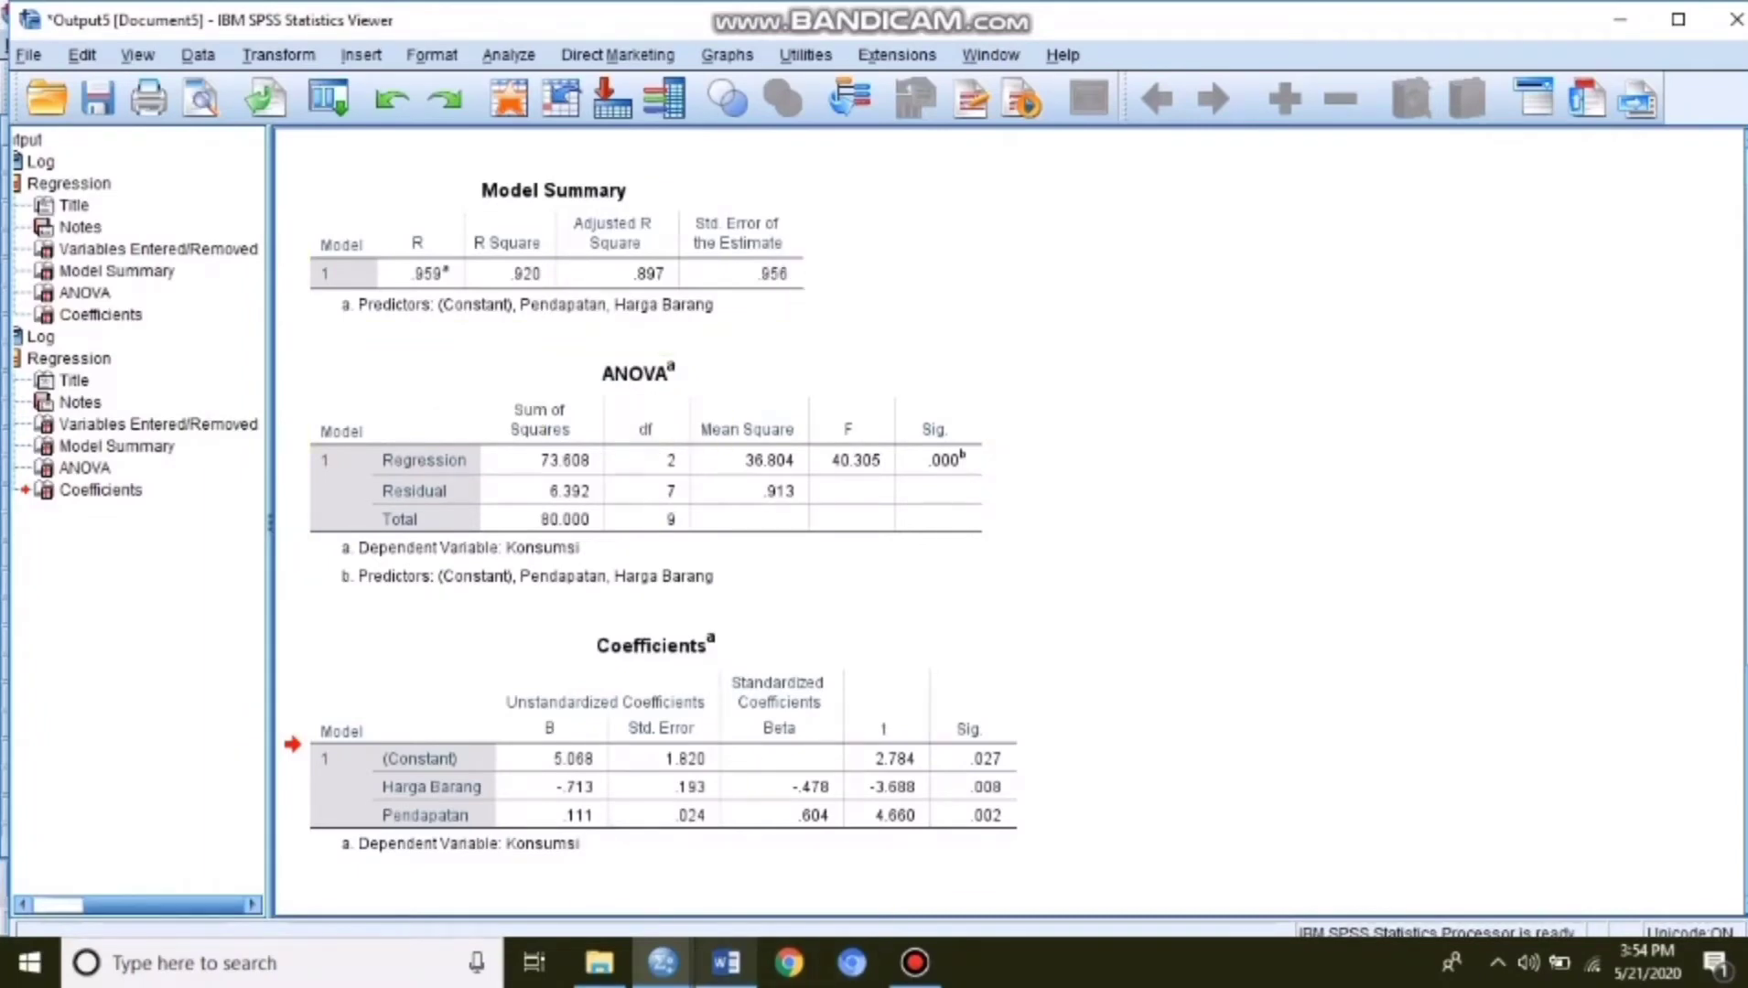
Switch to the Word report and read the Pengujian Goodness of fit section from its hypotheses through the Kesimpulan.
mouse_move(726, 963)
click(723, 855)
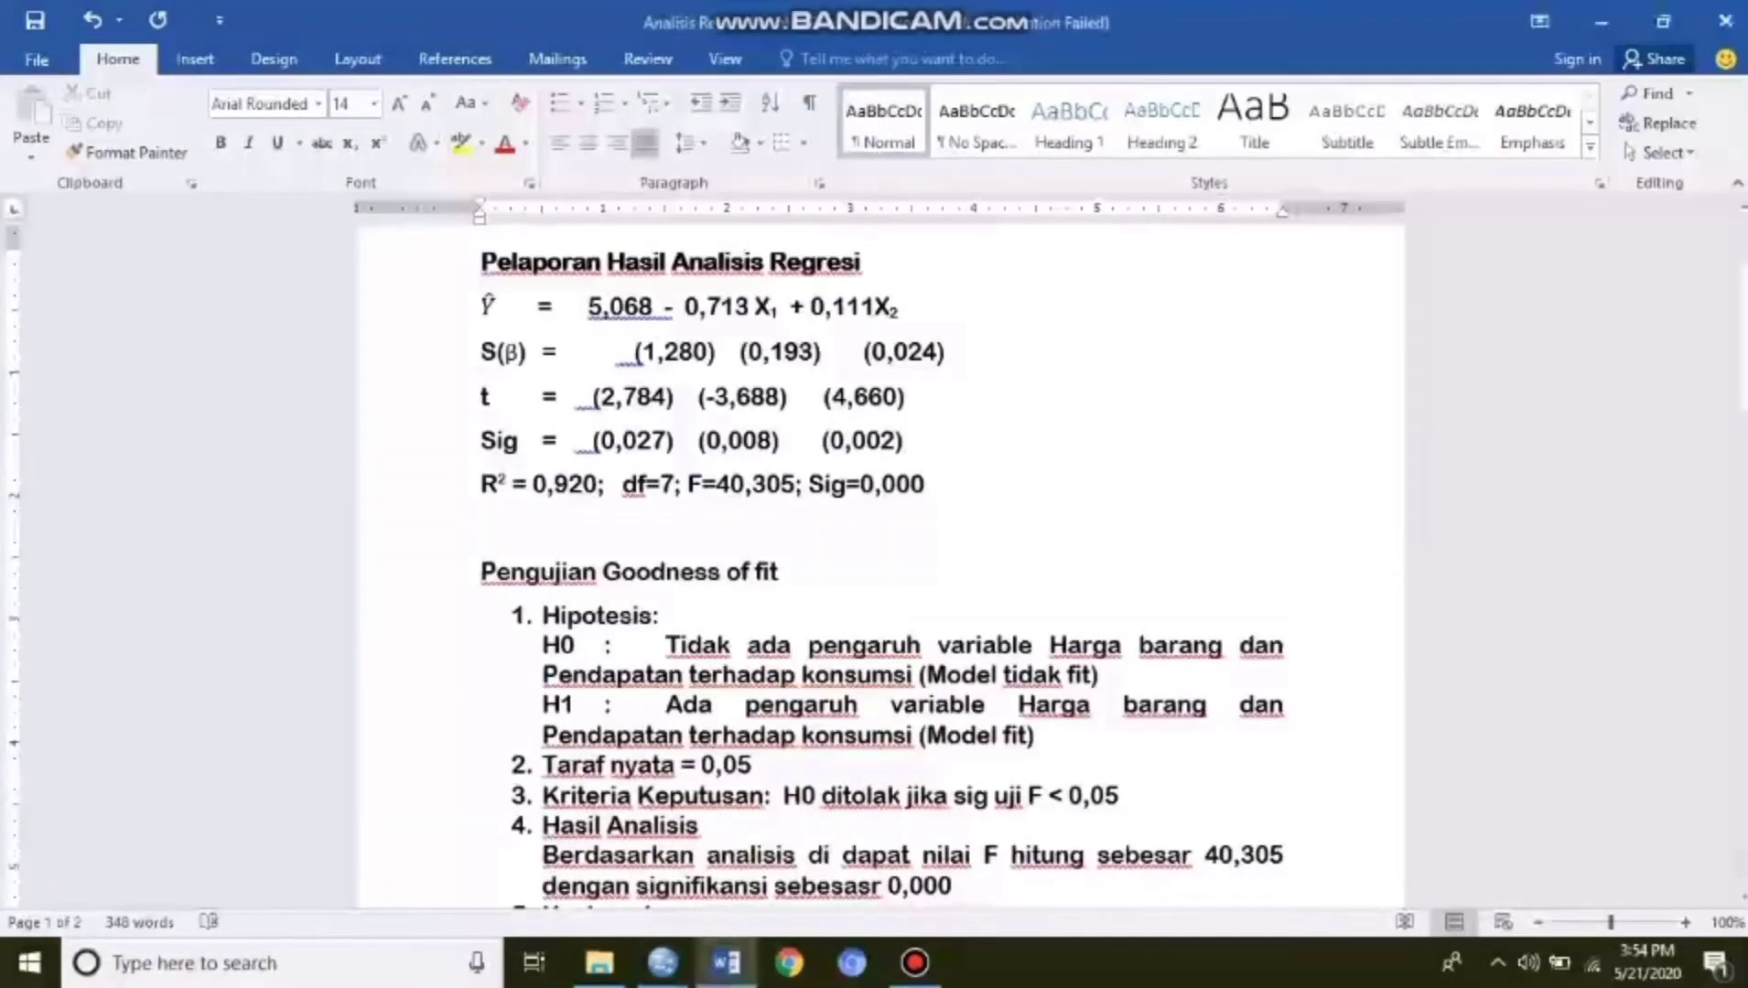
click(543, 615)
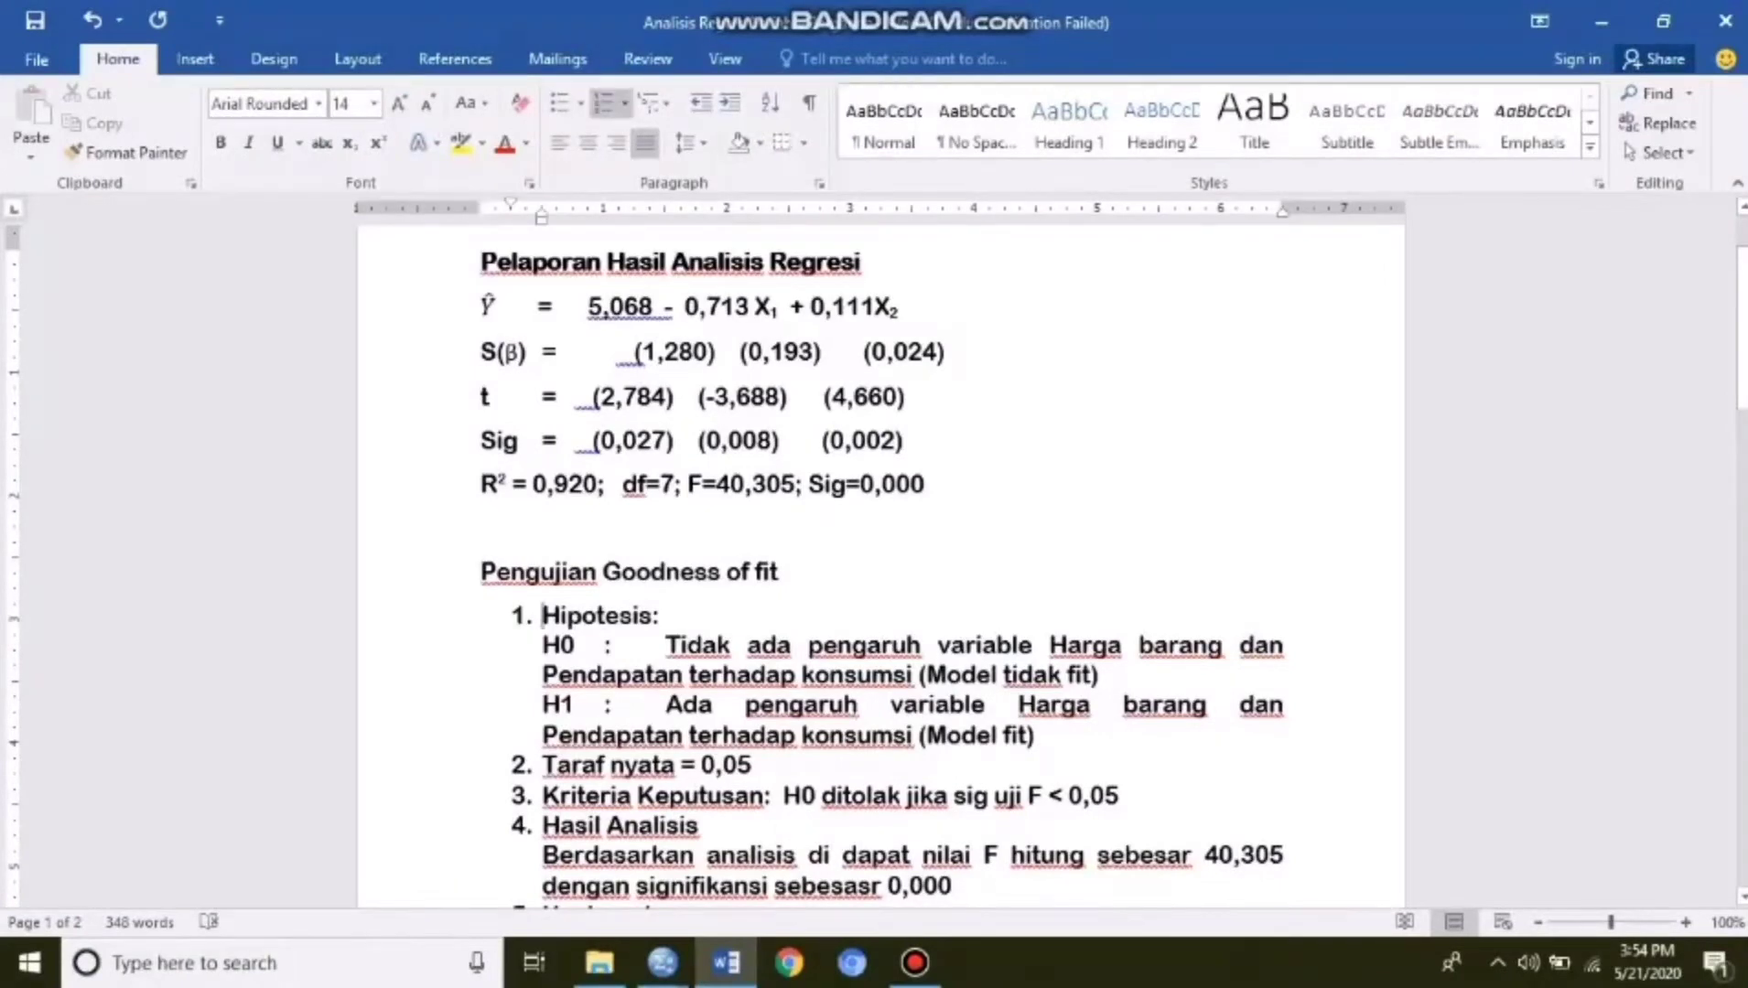
key(Down)
key(Down)
key(Down)
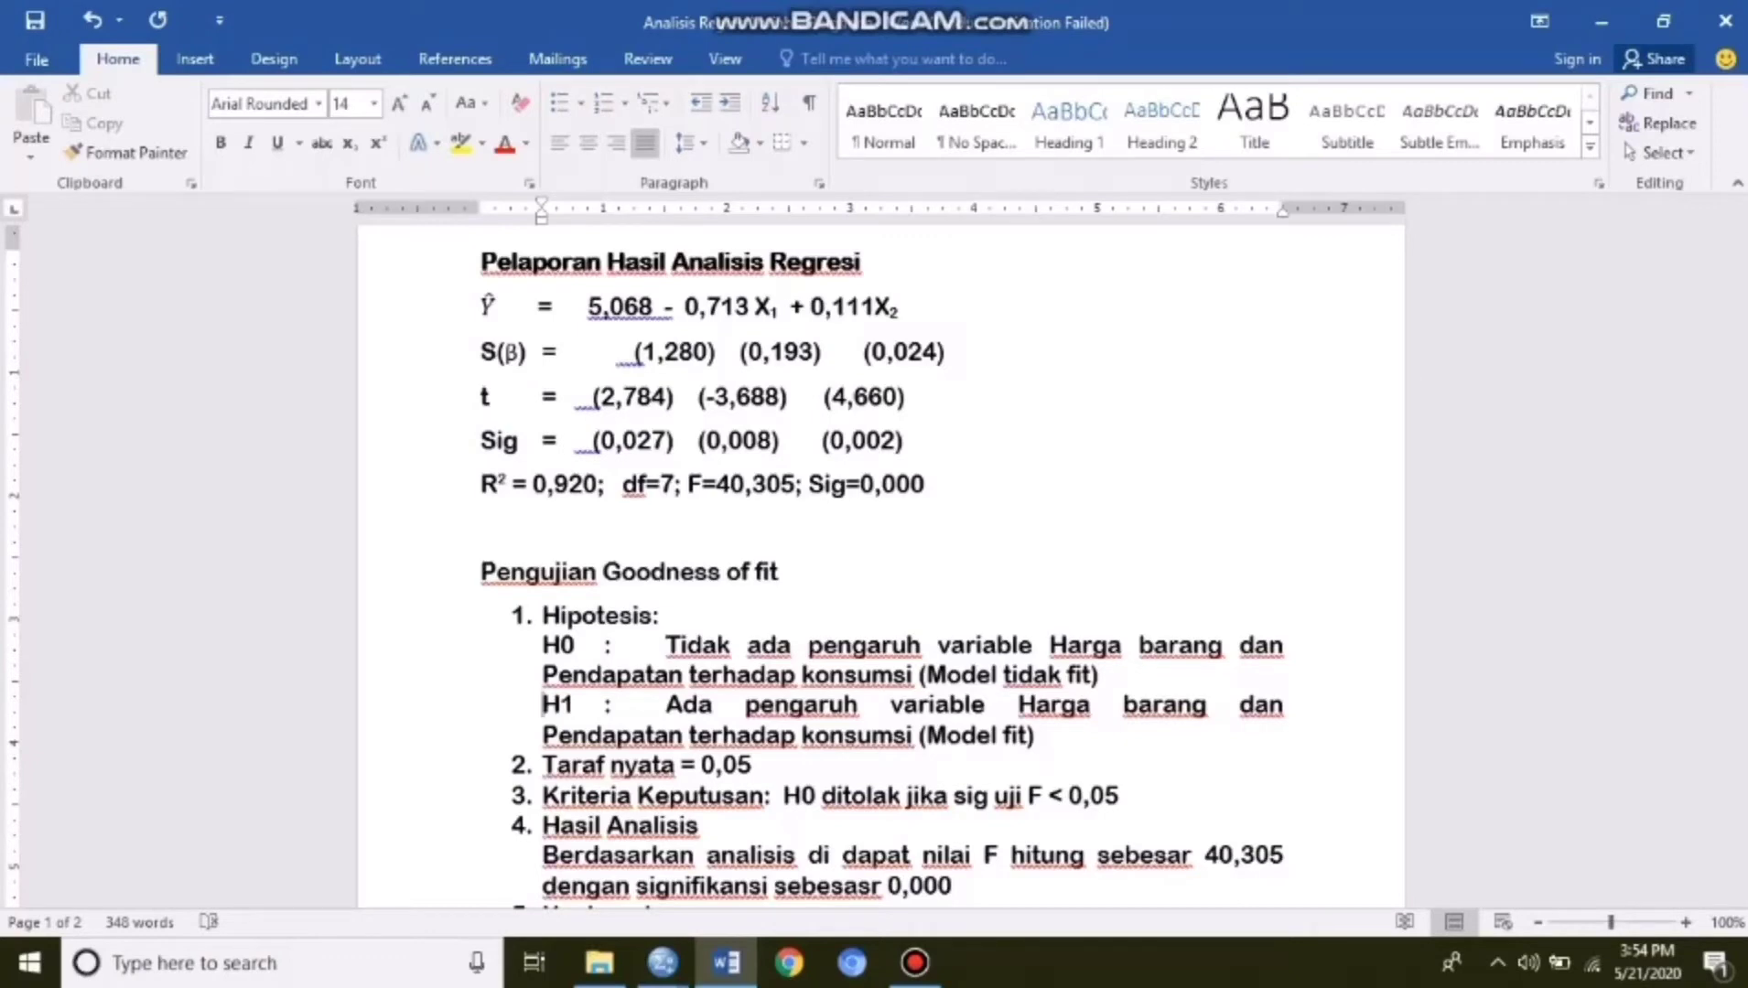
key(Down)
key(Down)
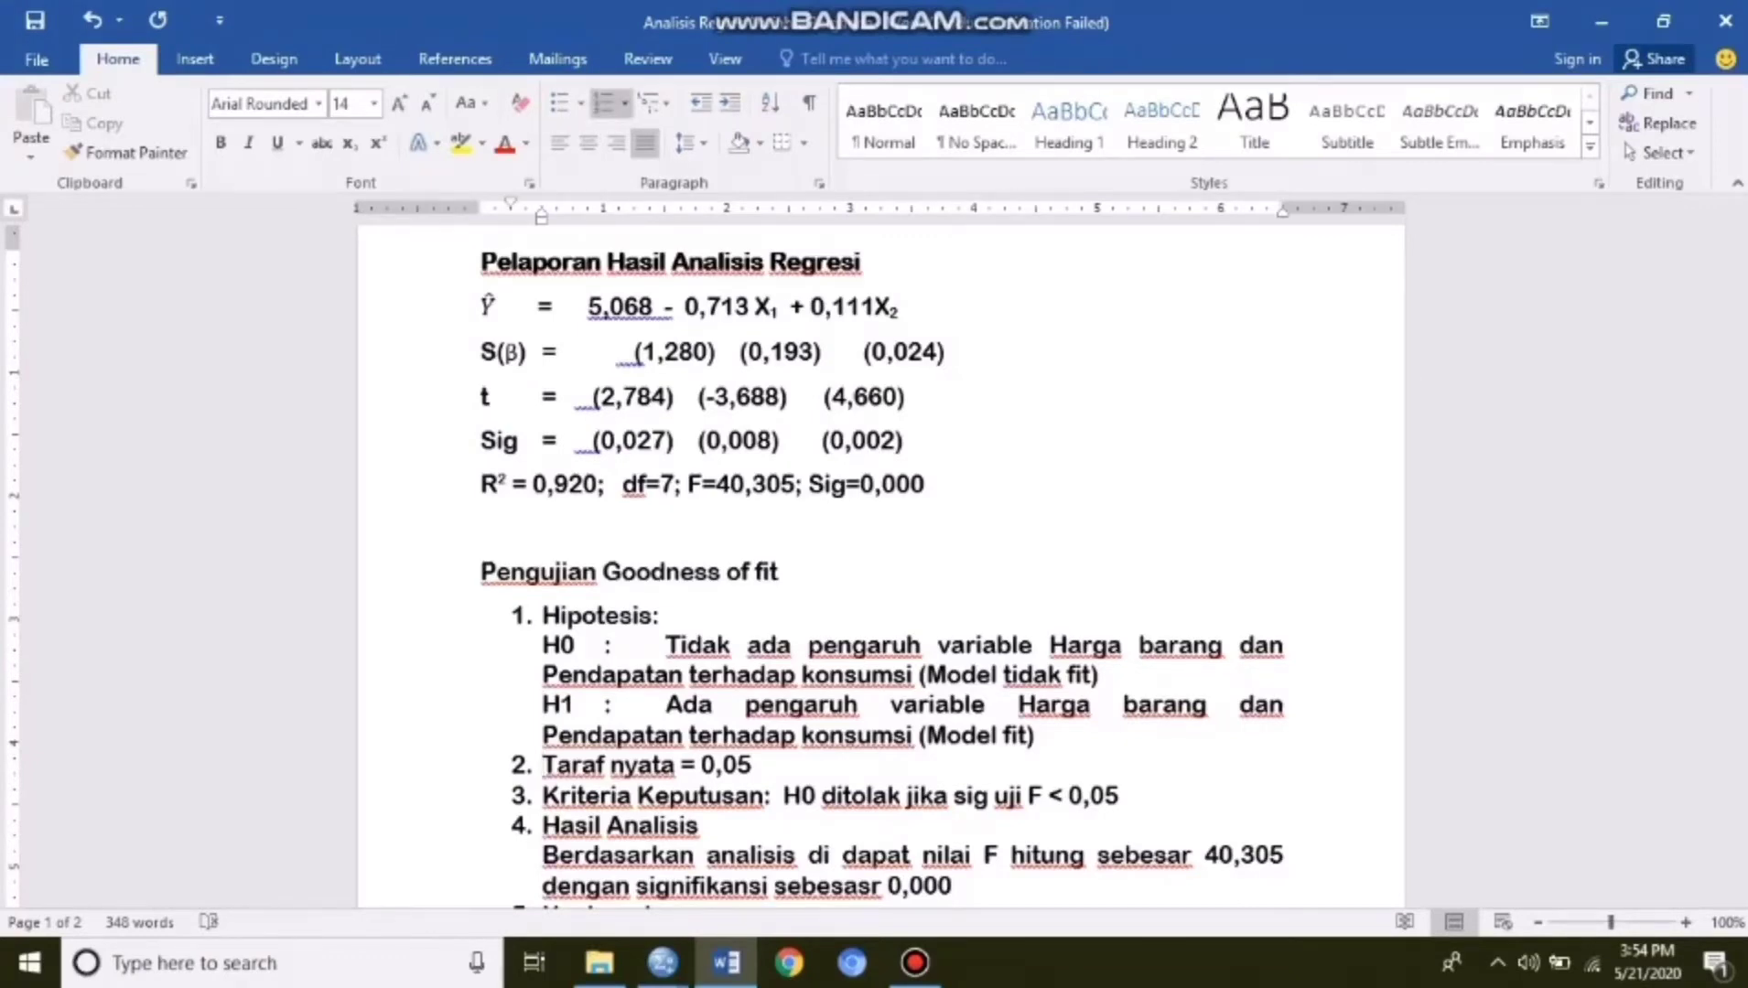
key(Down)
key(Down)
key(Up)
key(Up)
key(Down)
key(Down)
key(Down)
key(Down)
scroll(879, 558, down, 2)
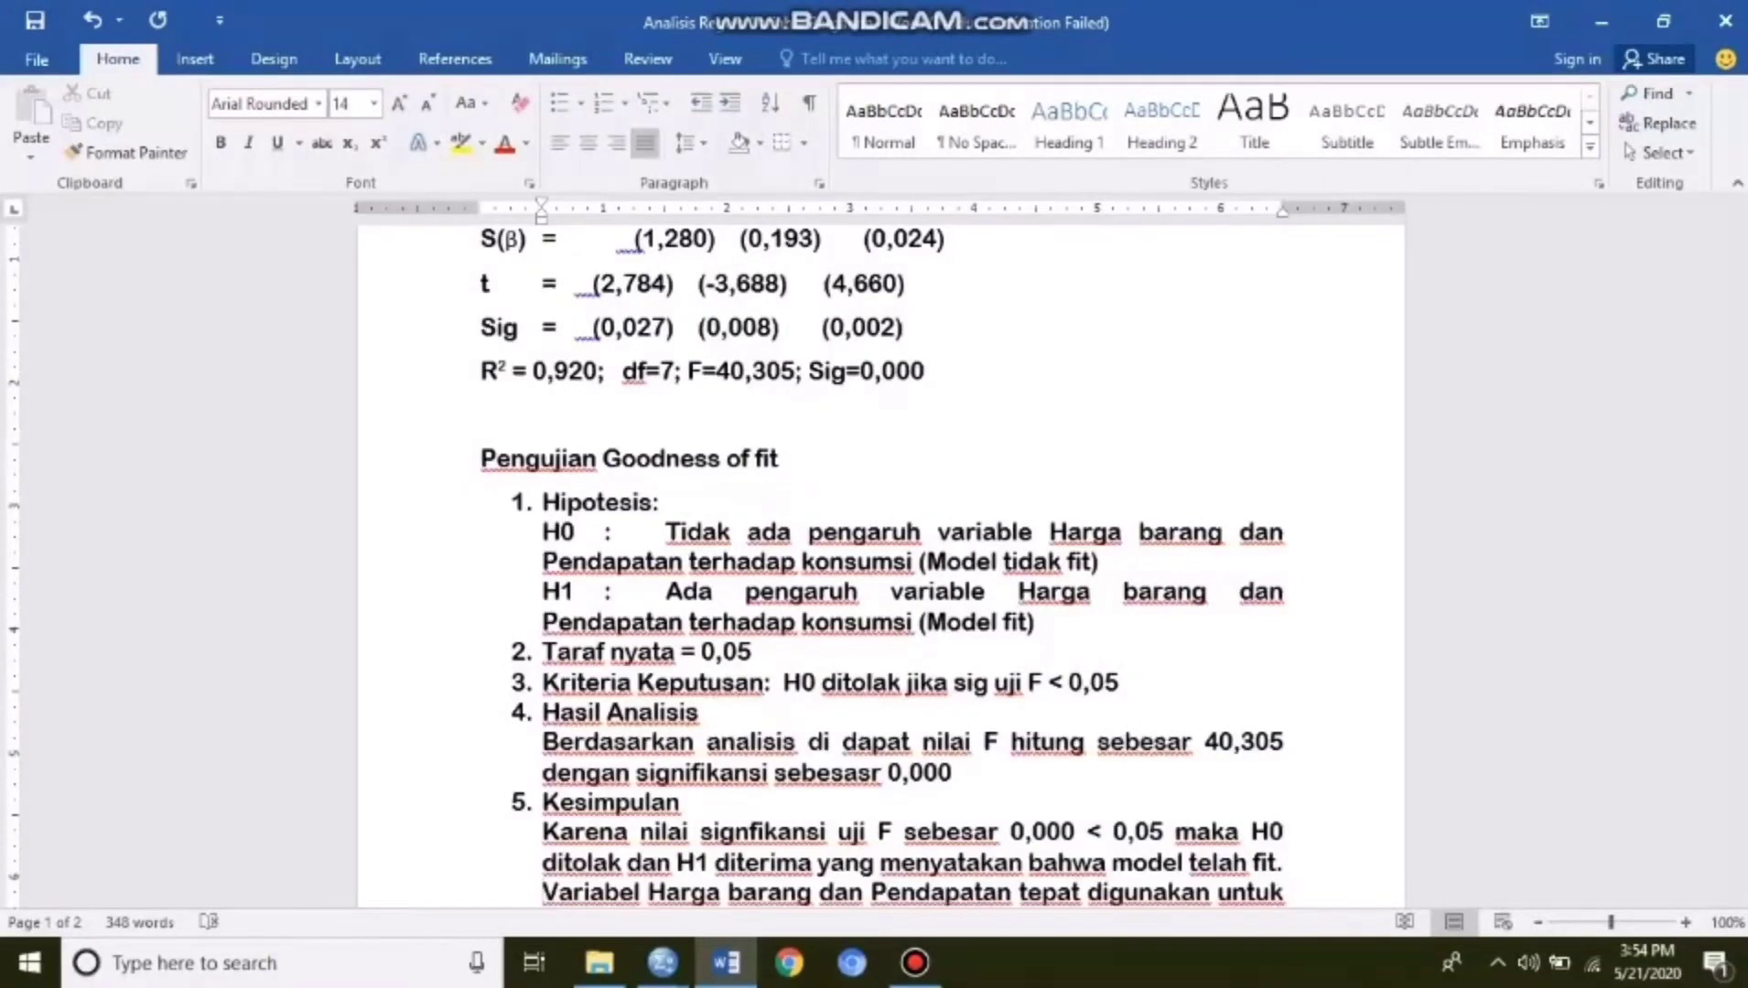
scroll(879, 567, down, 3)
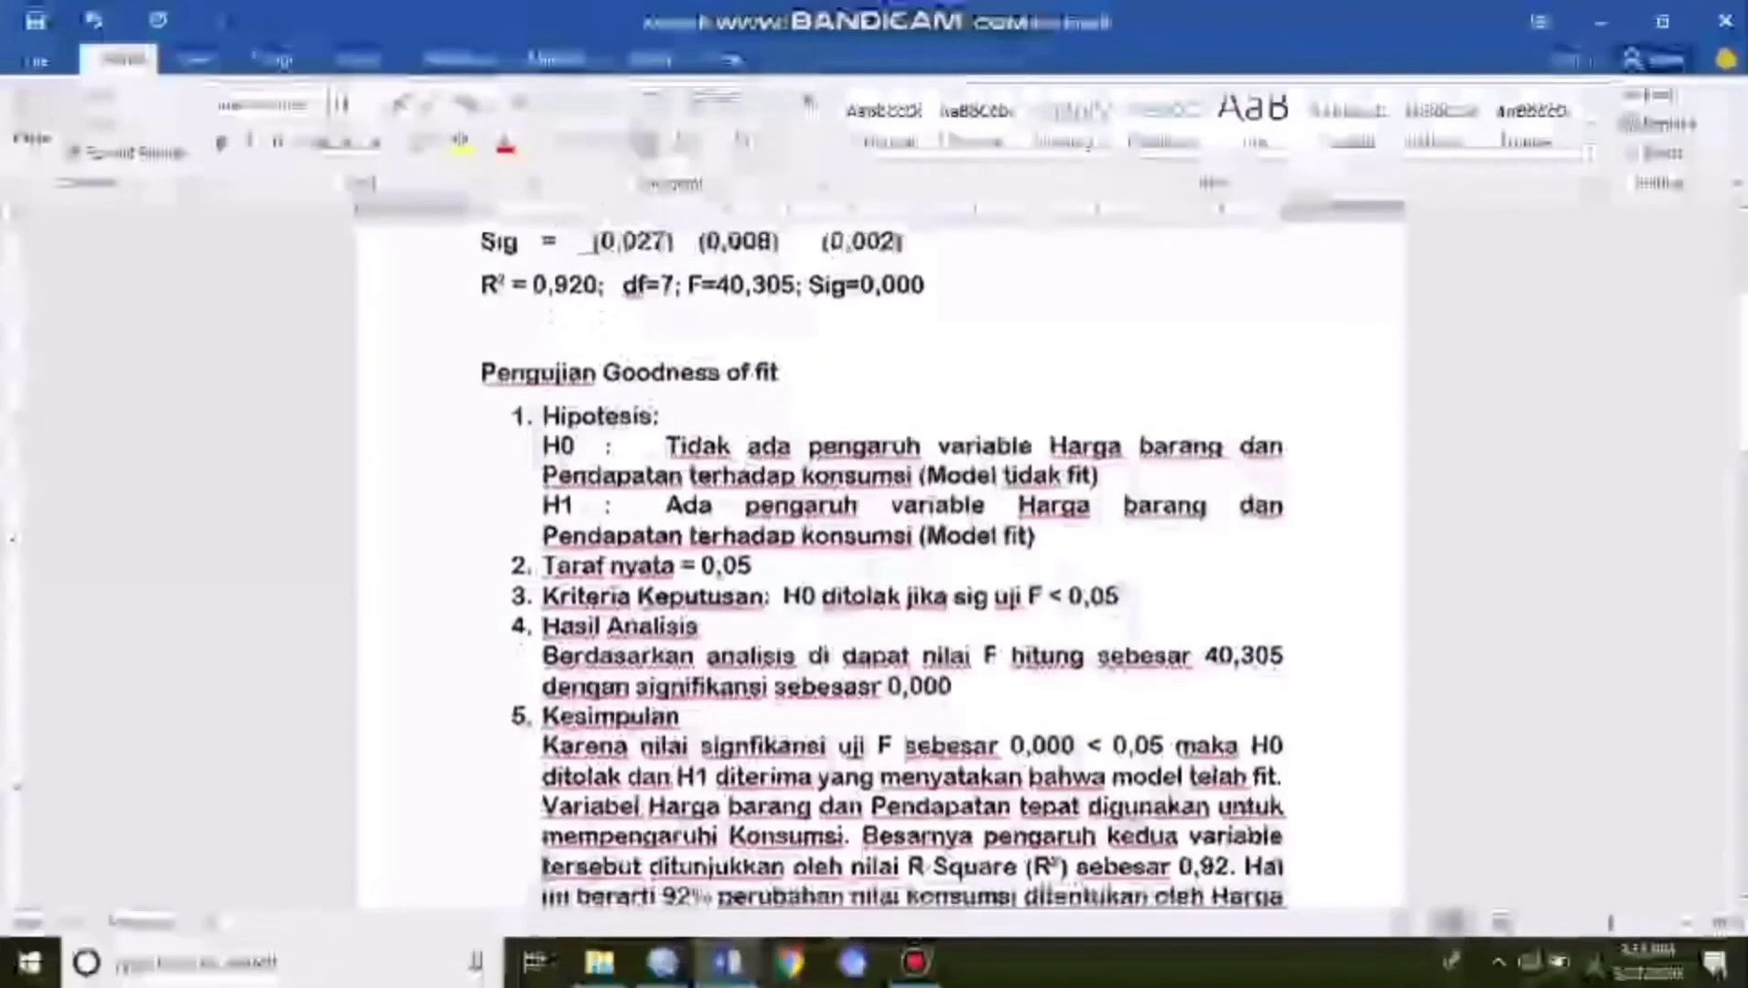
scroll(878, 567, down, 1)
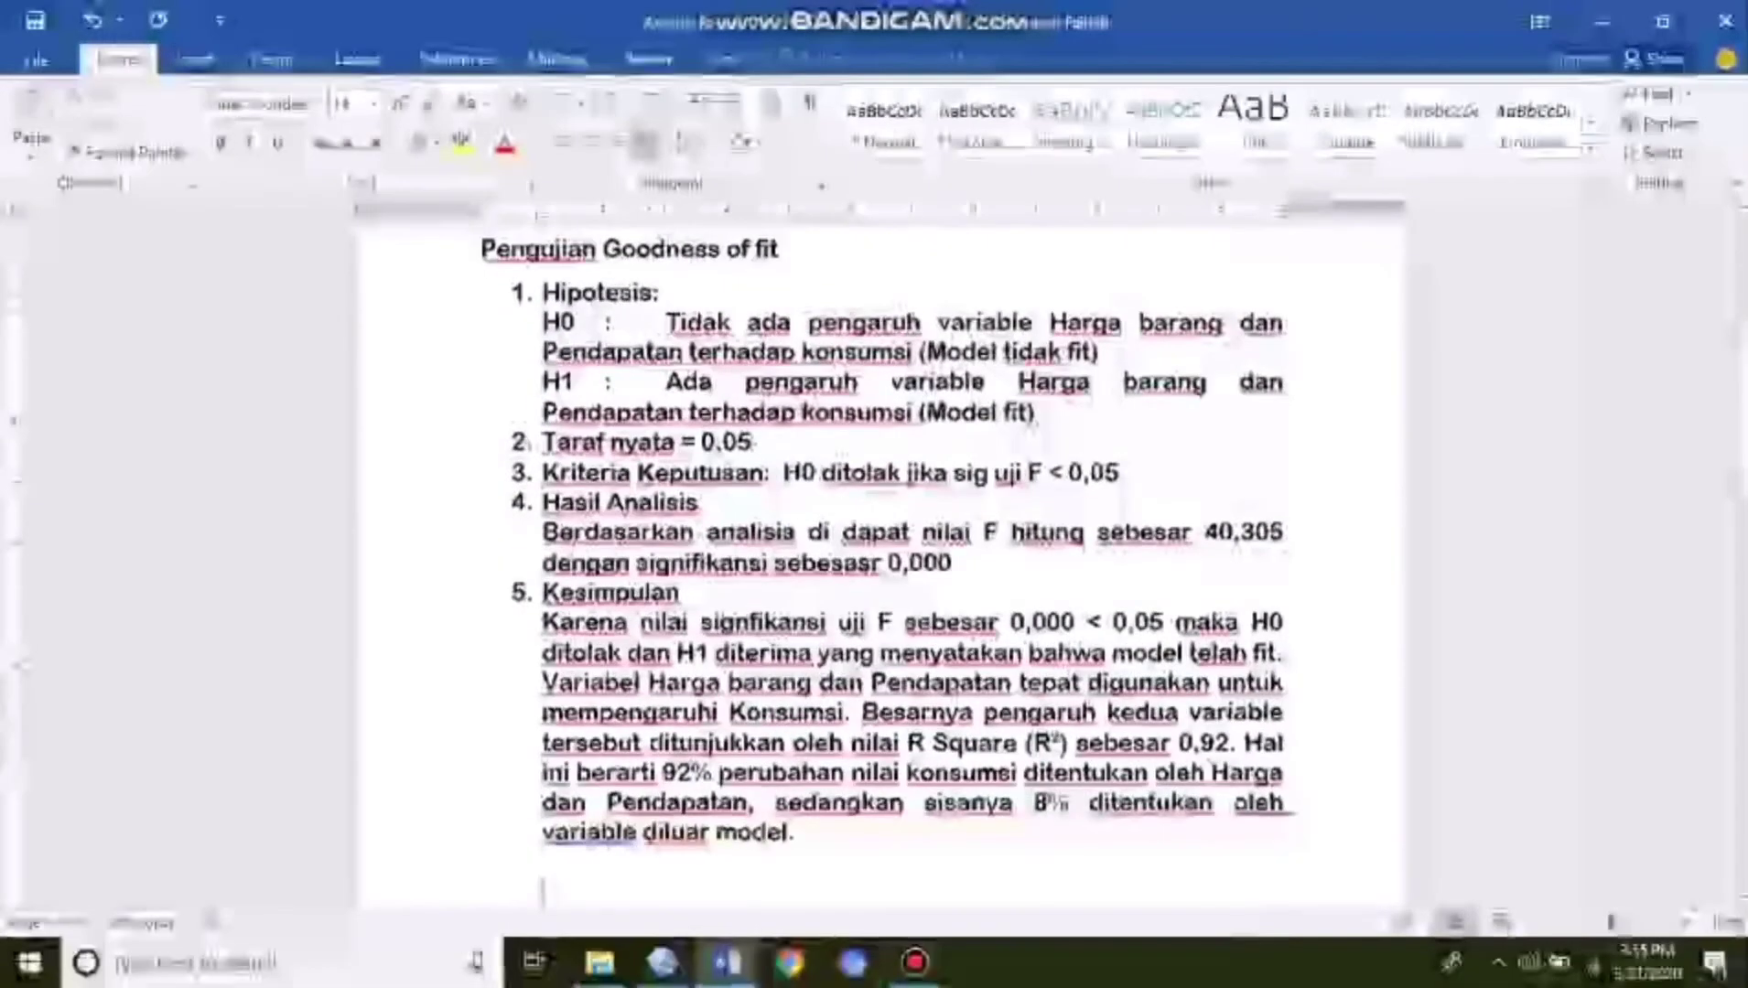
click(543, 893)
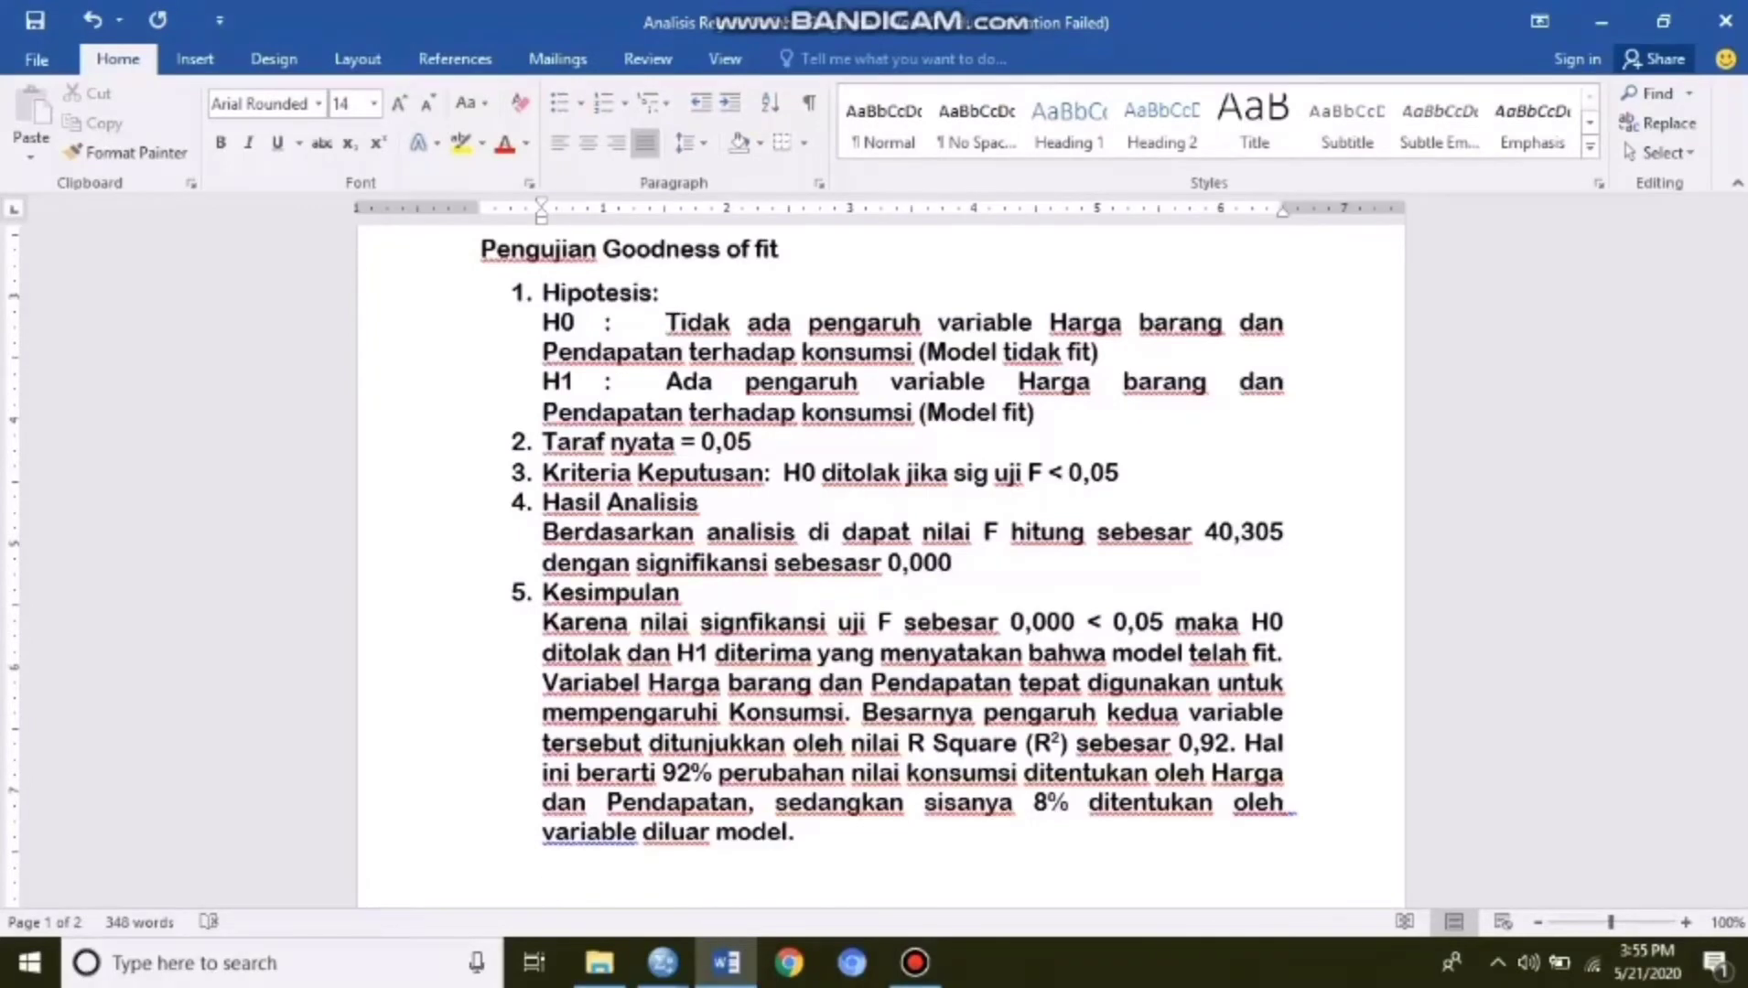
Read the section Uji Hipotesis Pengaruh Harga Barang terhadap Konsumsi on page 2, from the hypotheses through the Kesimpulan.
scroll(879, 549, down, 6)
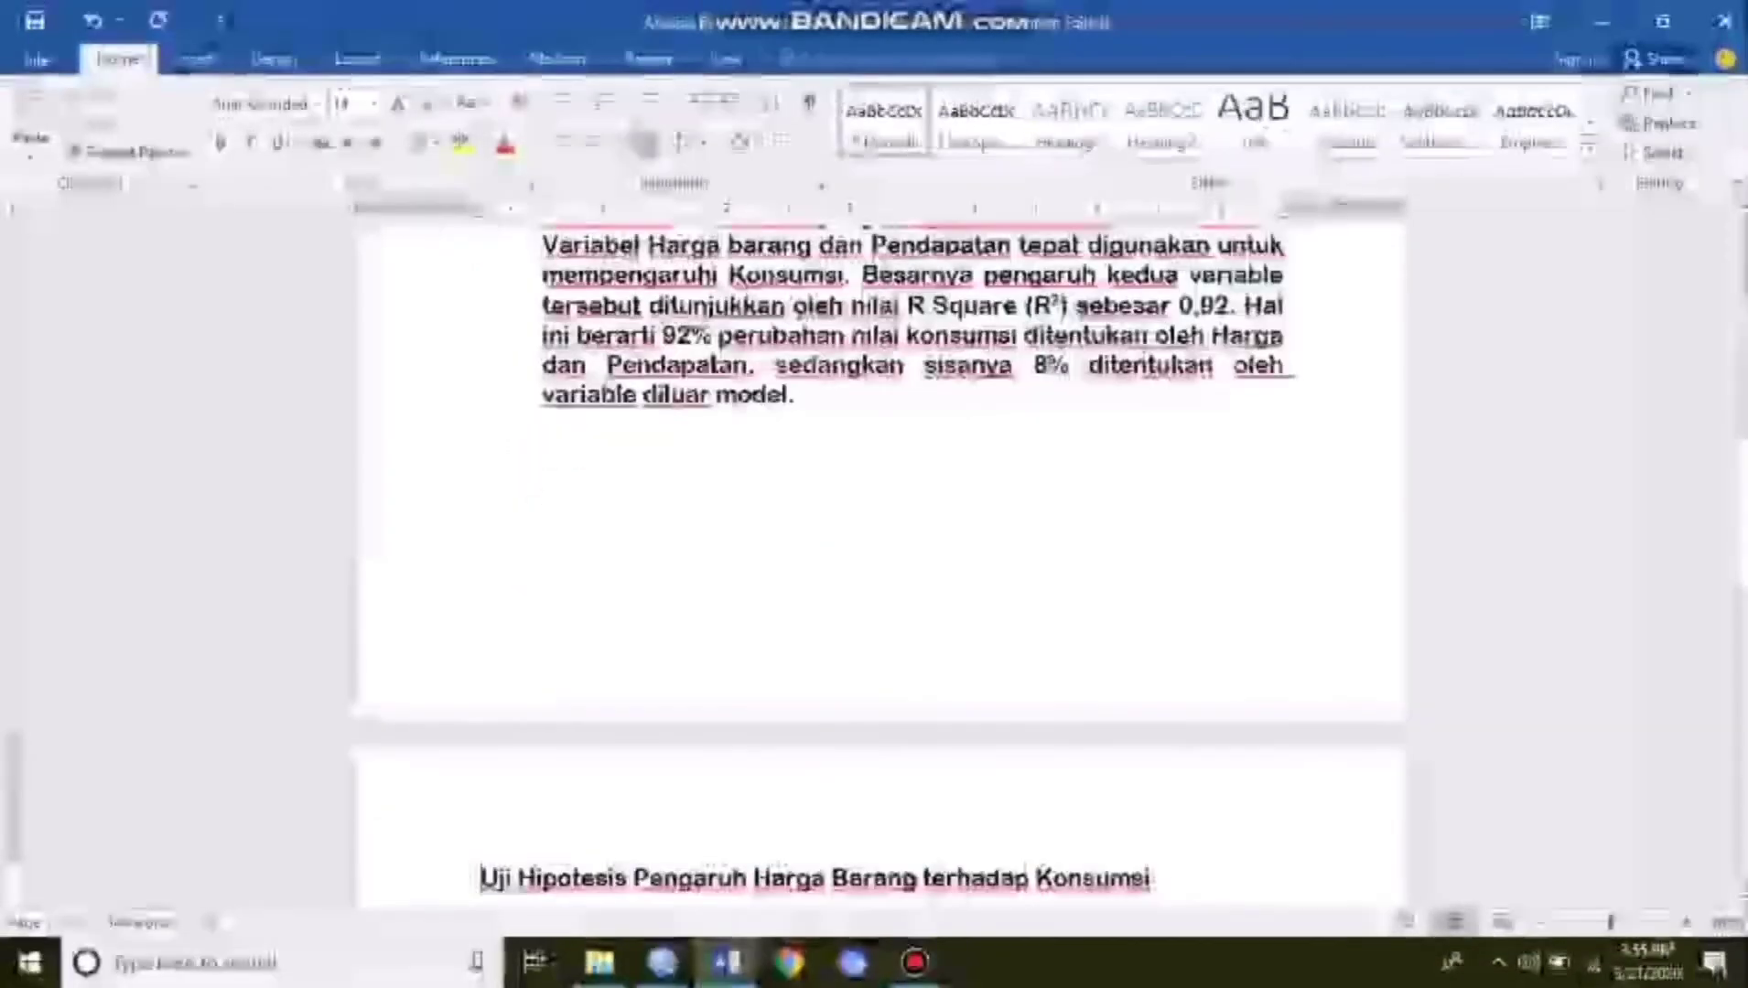
scroll(878, 550, down, 1)
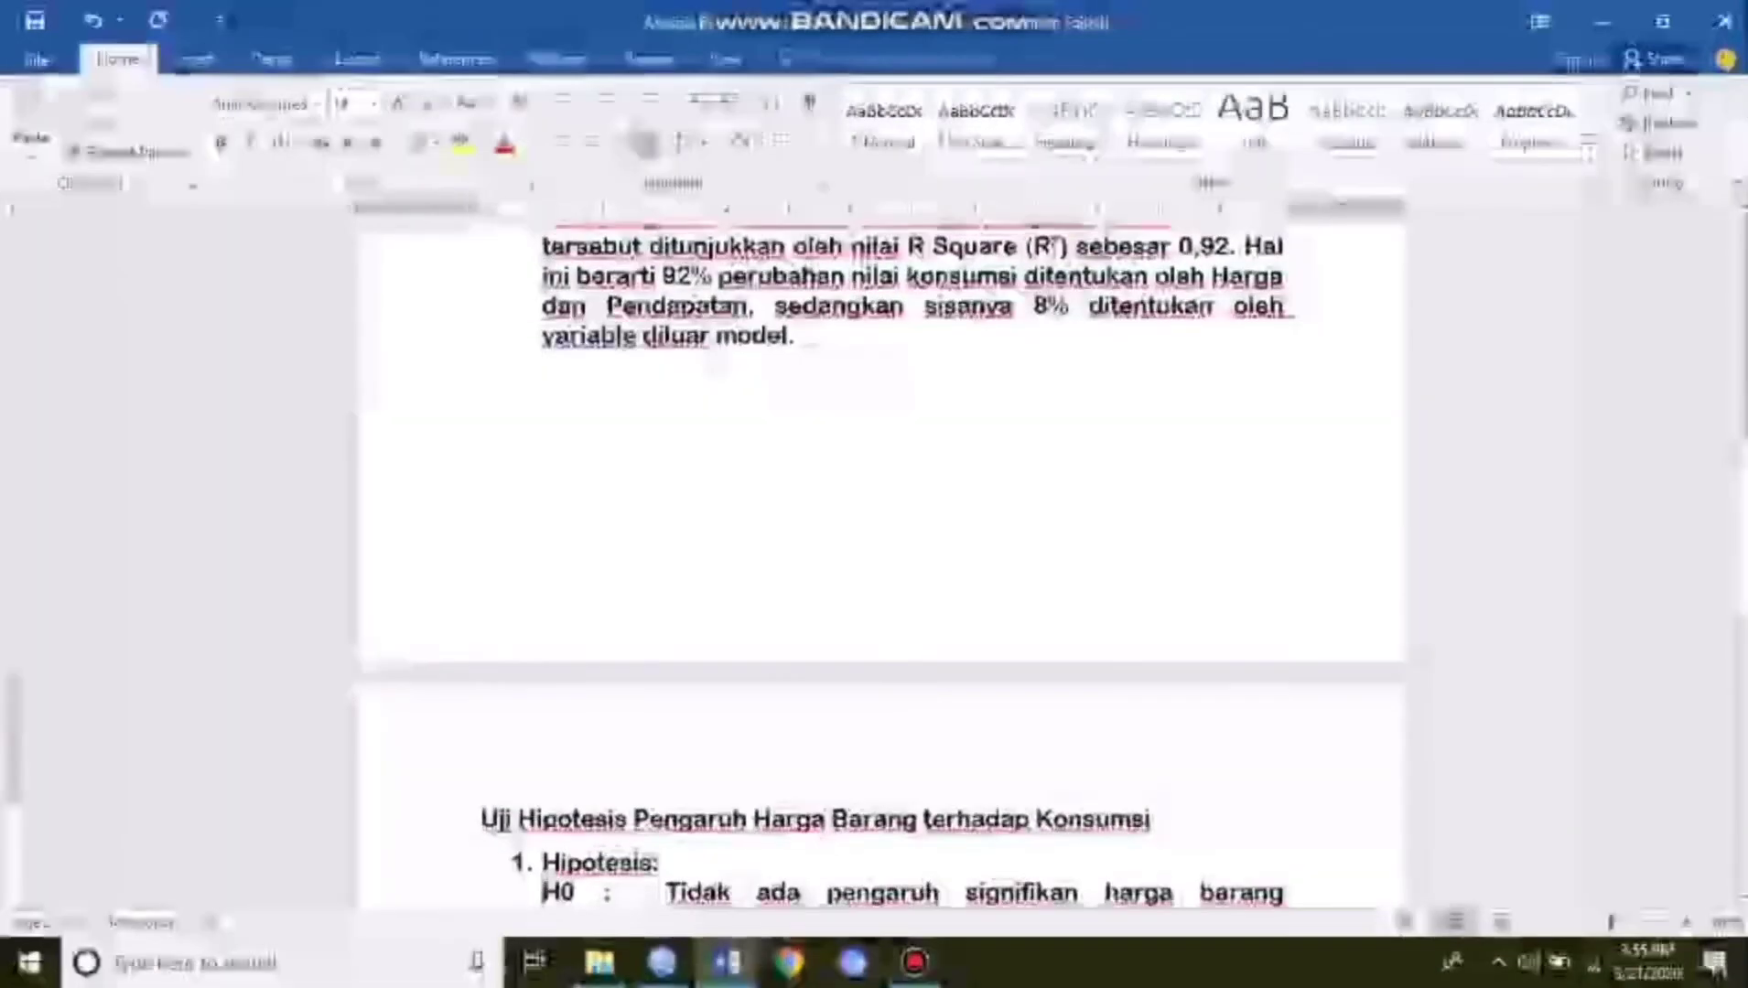
scroll(879, 549, down, 5)
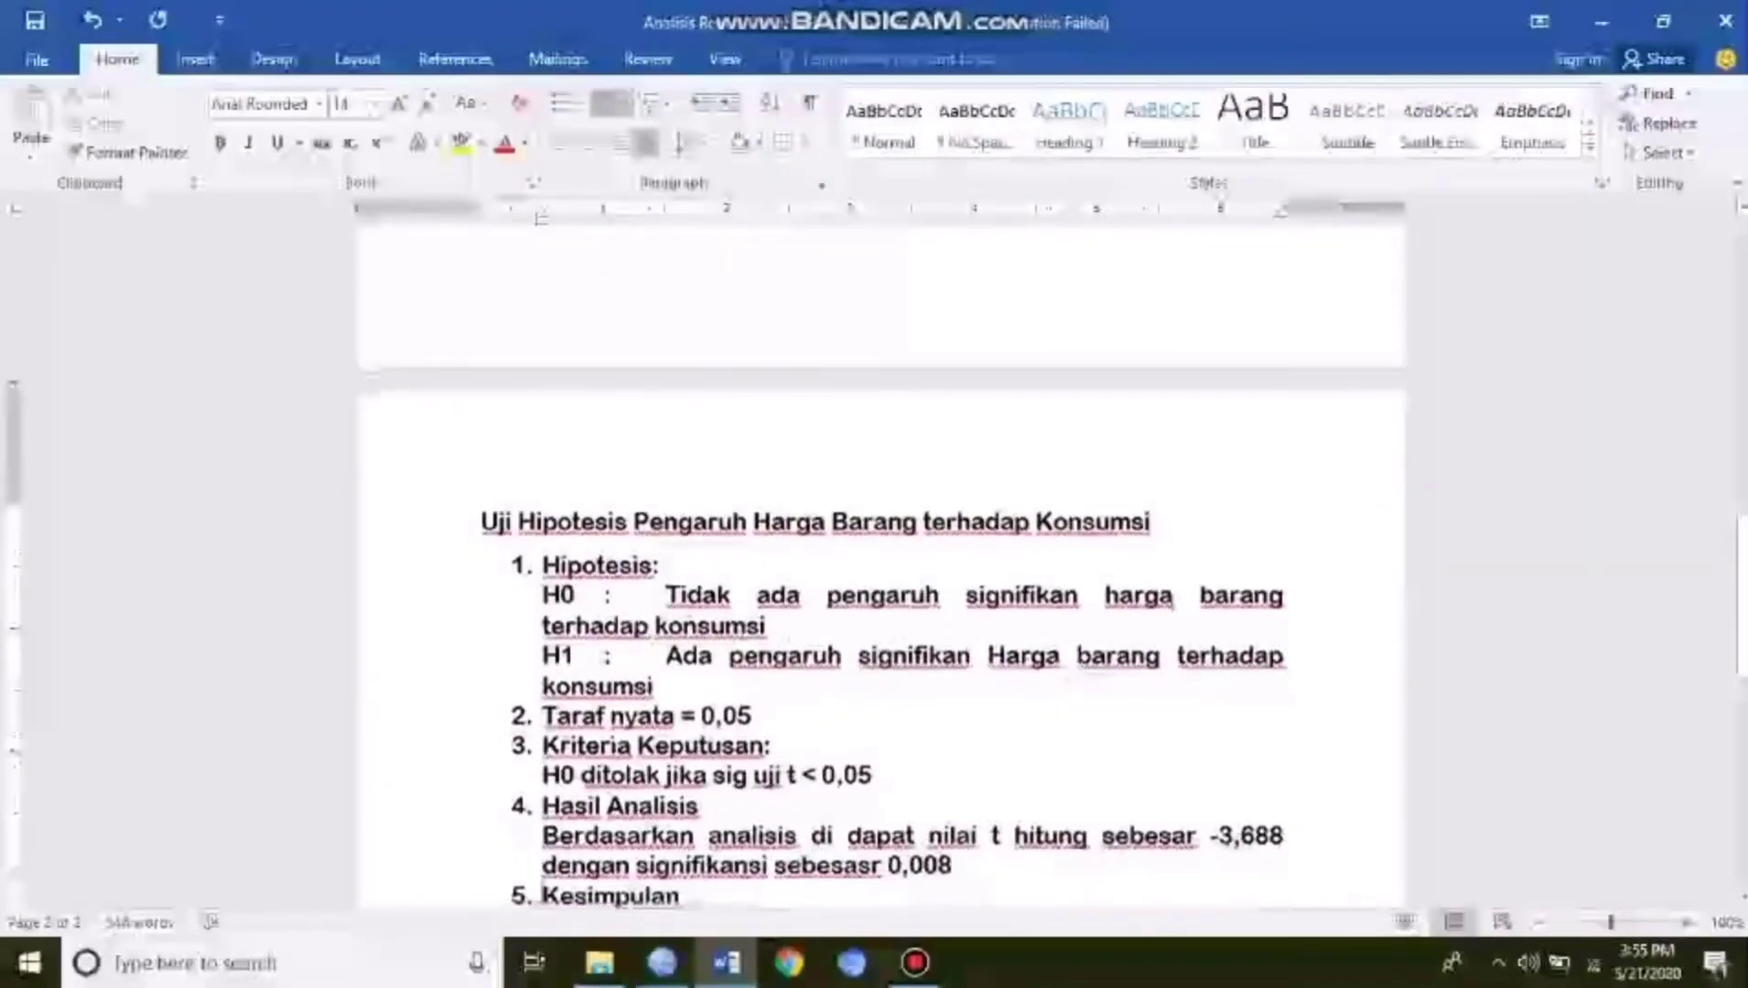
scroll(879, 550, down, 1)
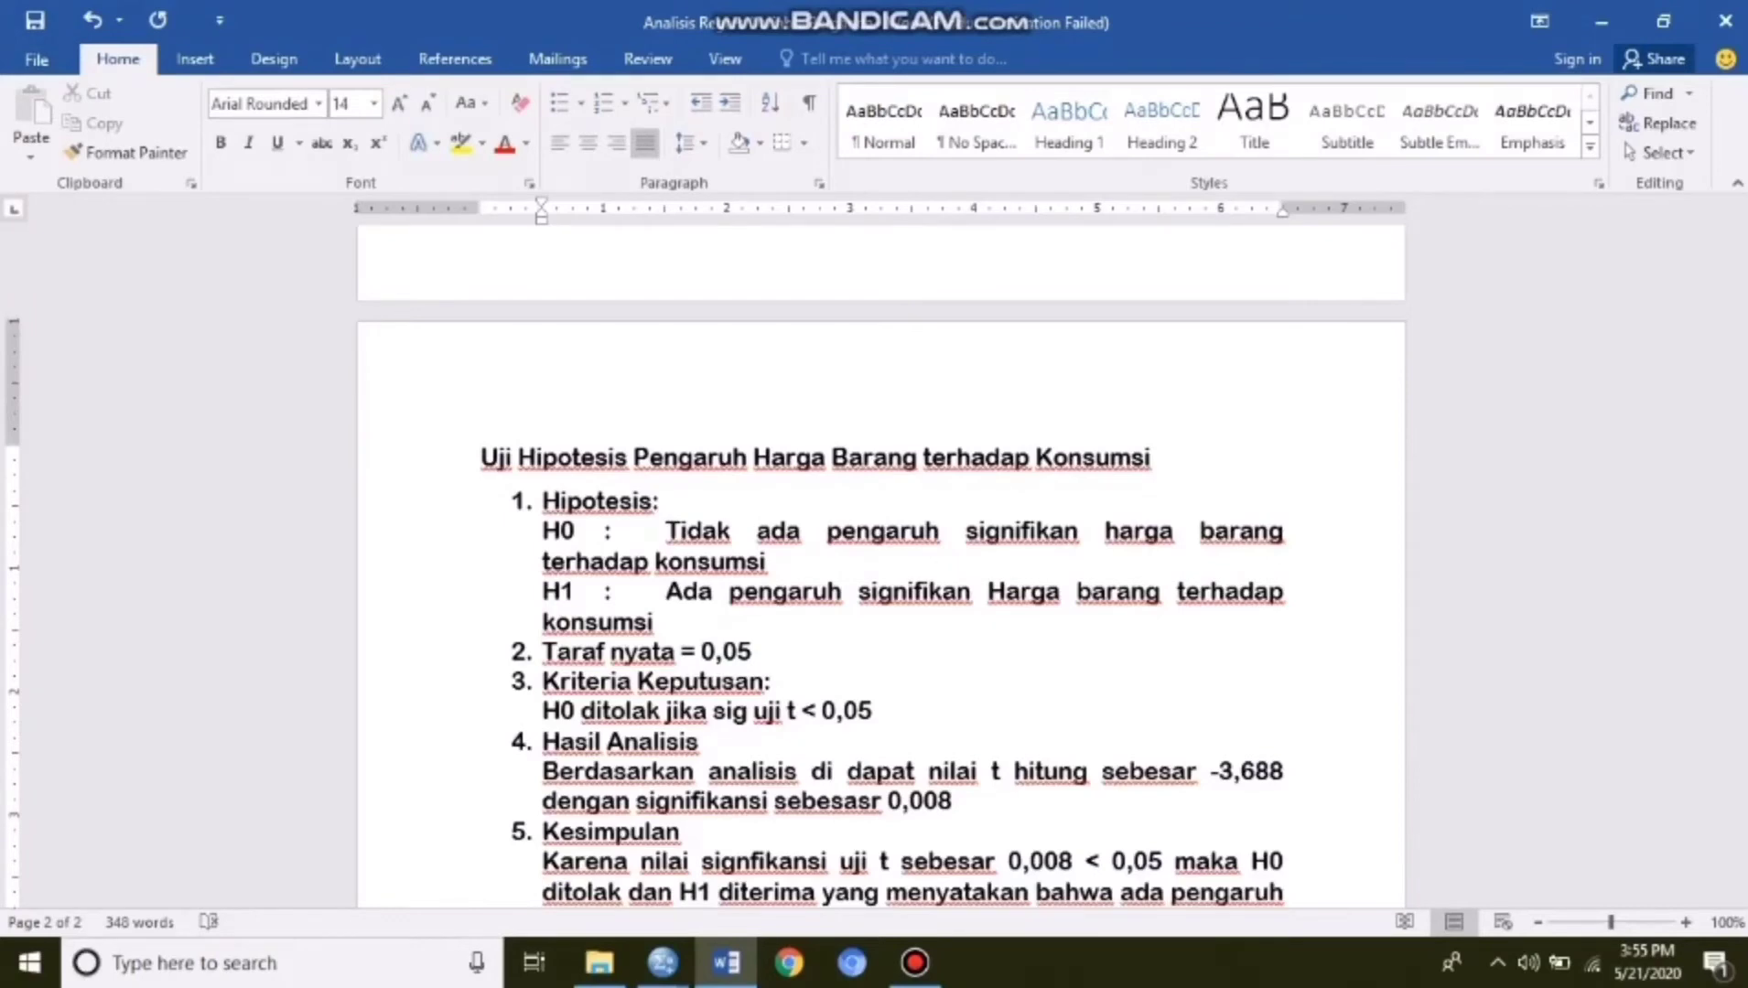
key(Up)
key(Up)
key(Up)
click(543, 831)
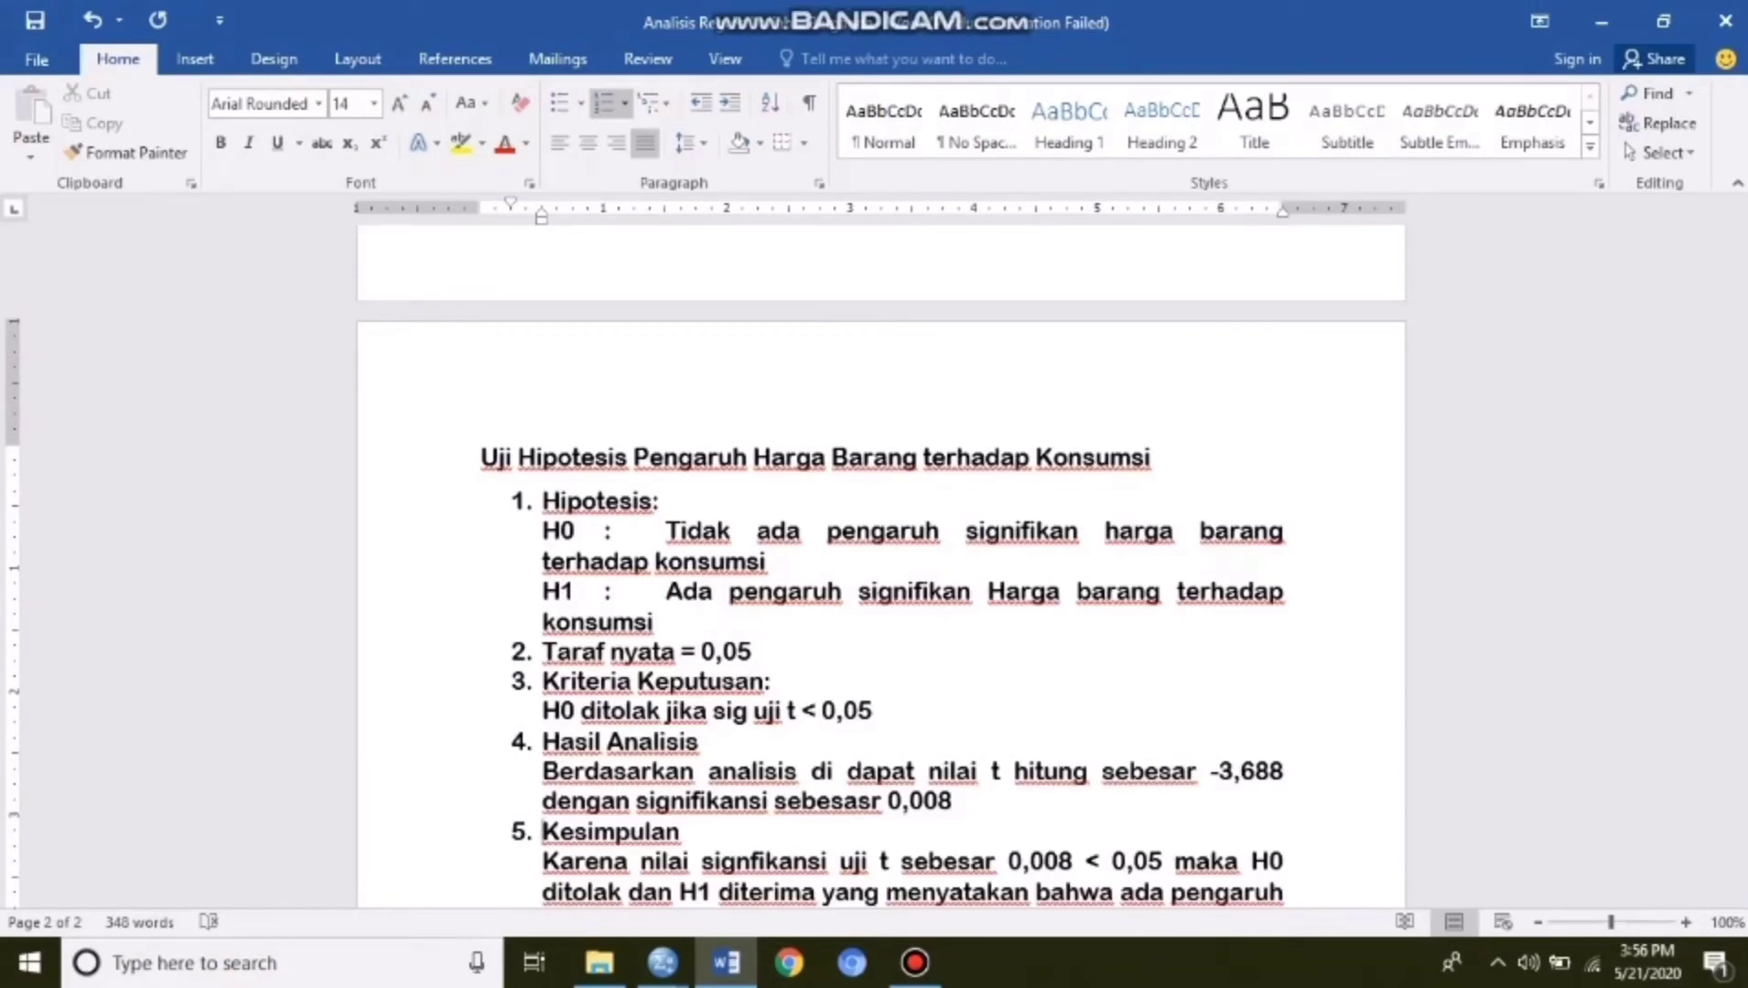
key(Down)
key(Down)
key(Down)
key(Down)
key(Down)
key(Down)
key(Down)
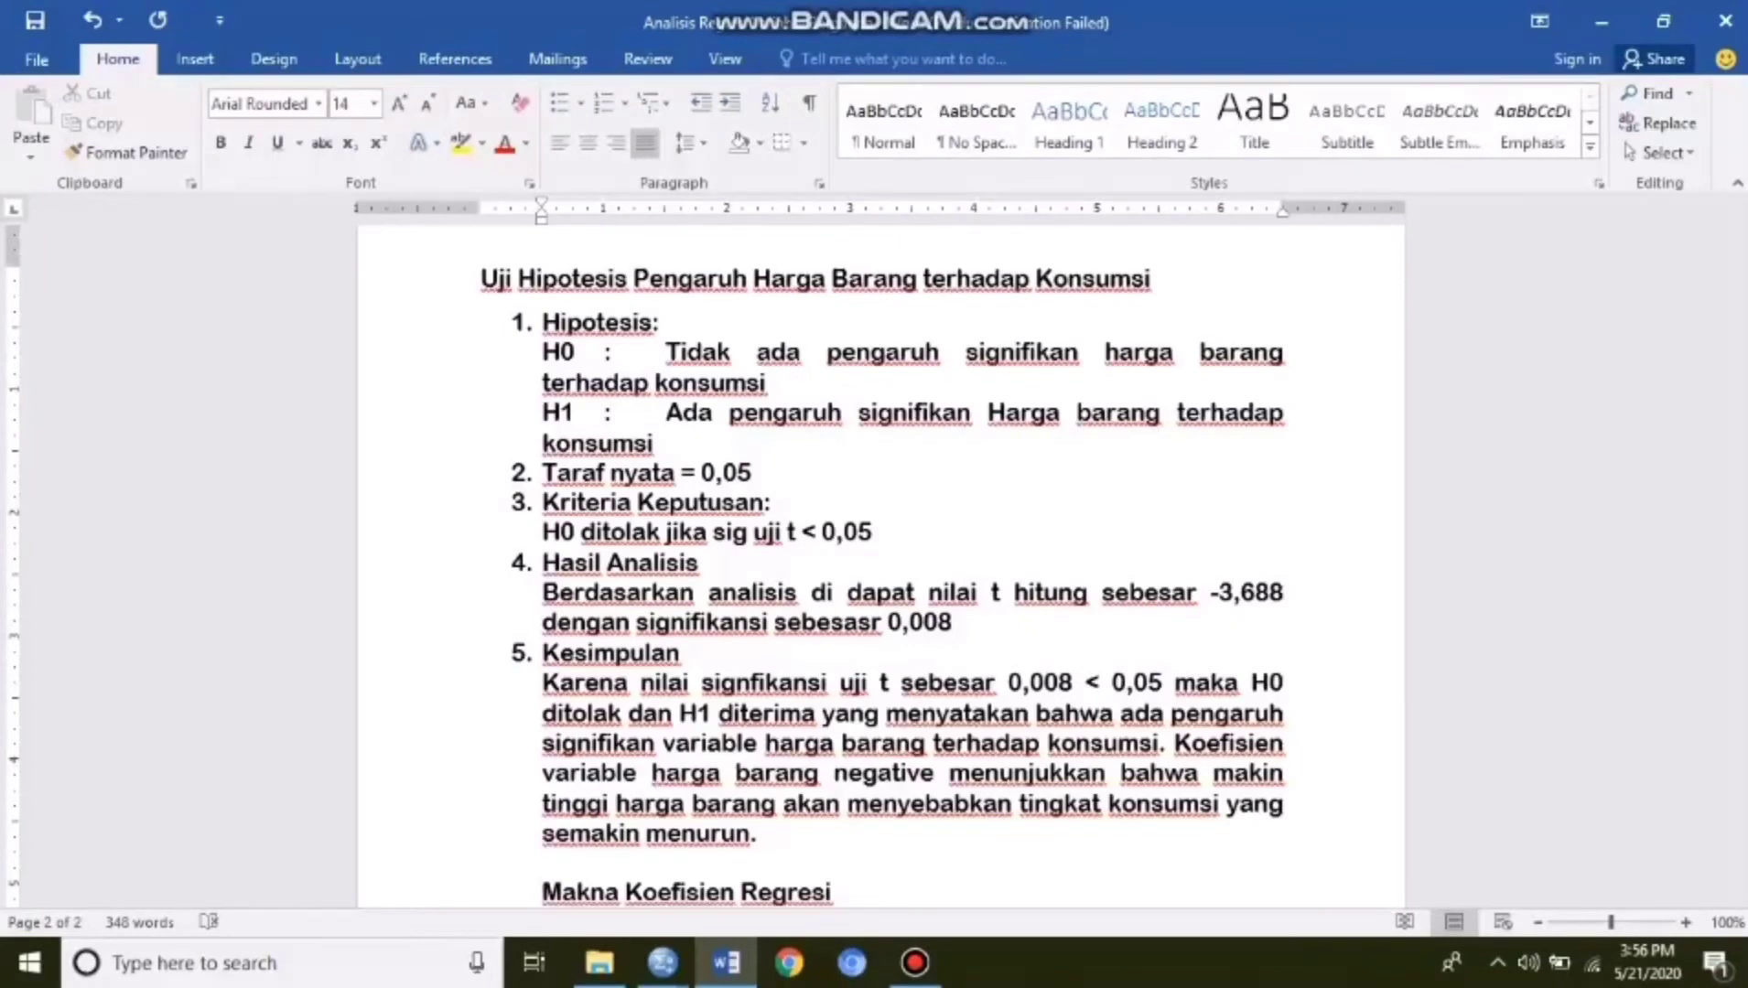
Examine the Makna Koefisien Regresi section, covering the interpretation of the constant and the Harga barang and Pendapatan coefficients.
key(Down)
key(Down)
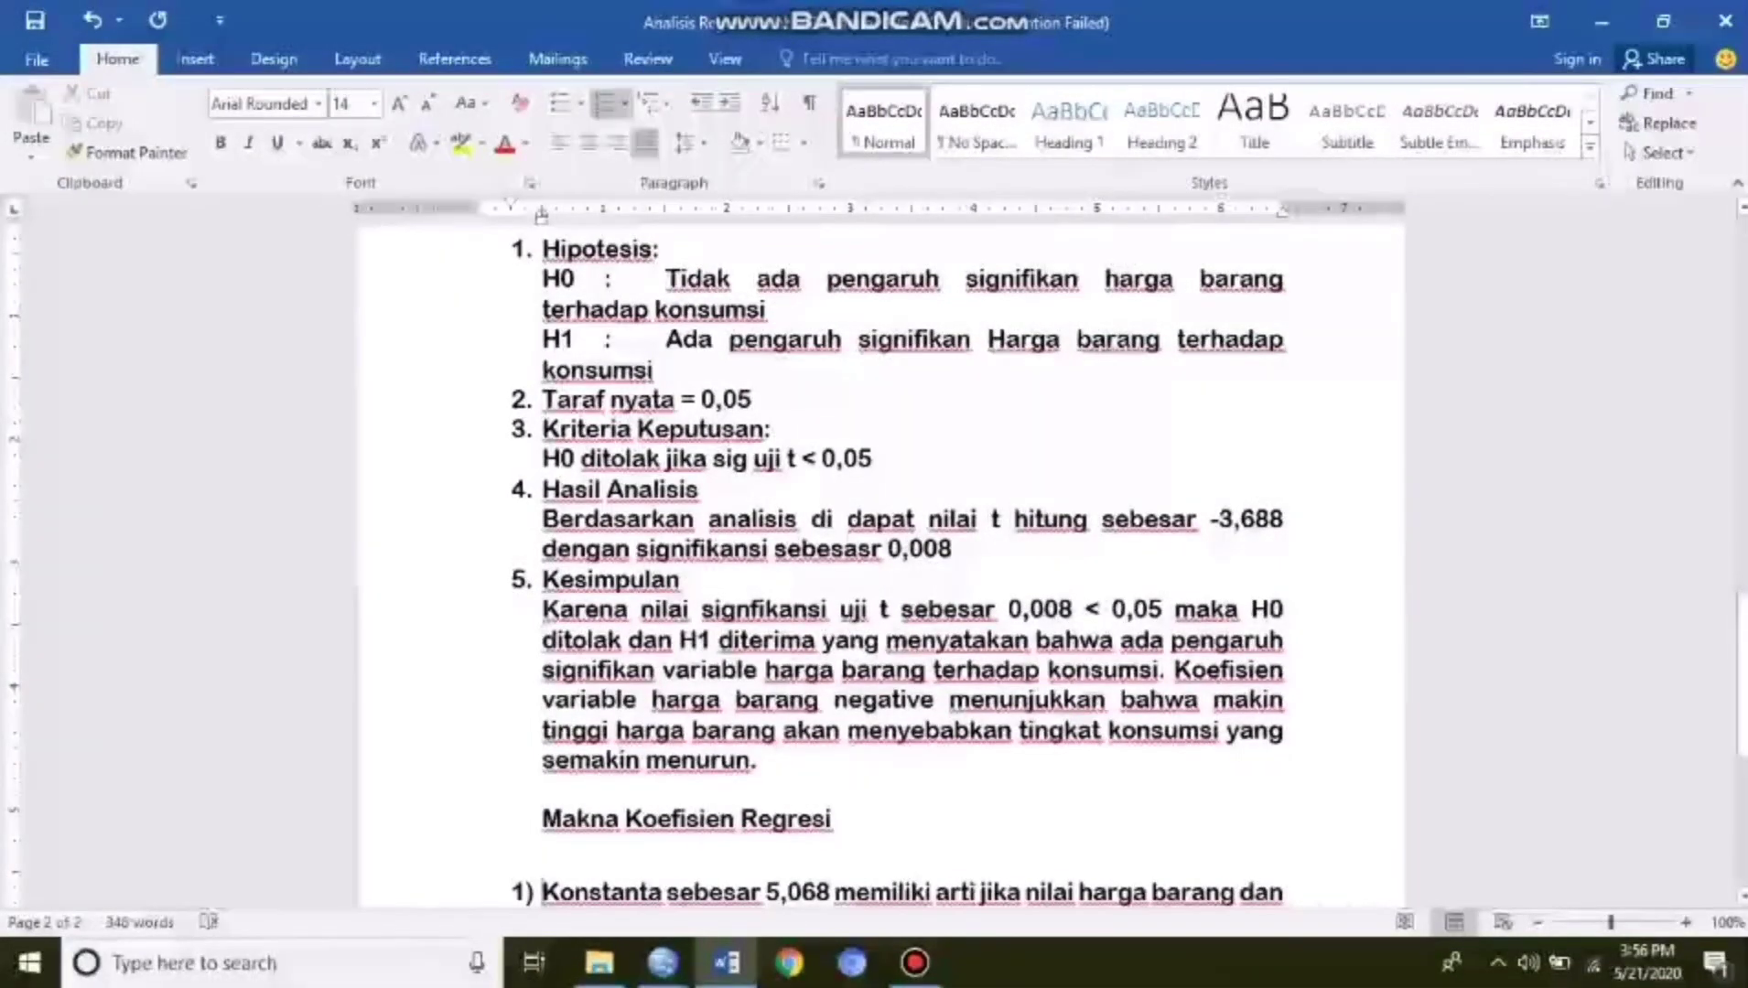
key(Down)
key(Down)
key(Down)
key(Down)
key(Down)
key(Down)
key(Down)
key(Down)
key(Down)
key(Down)
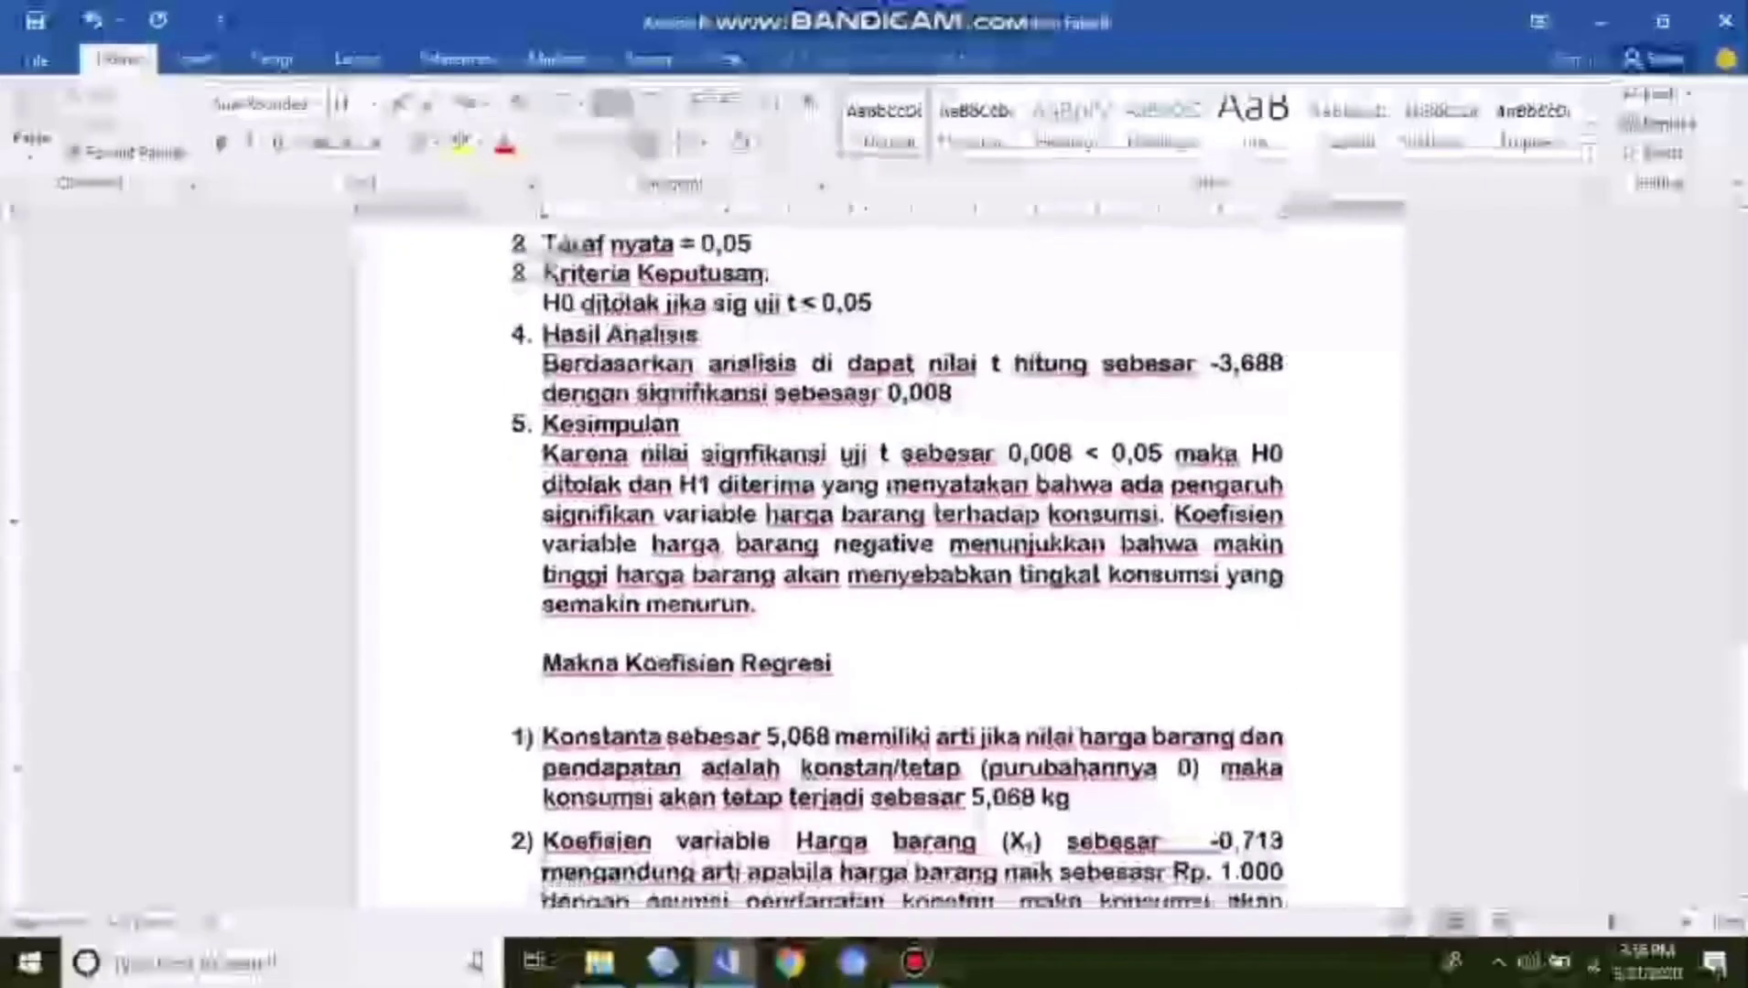
key(Down)
key(Down)
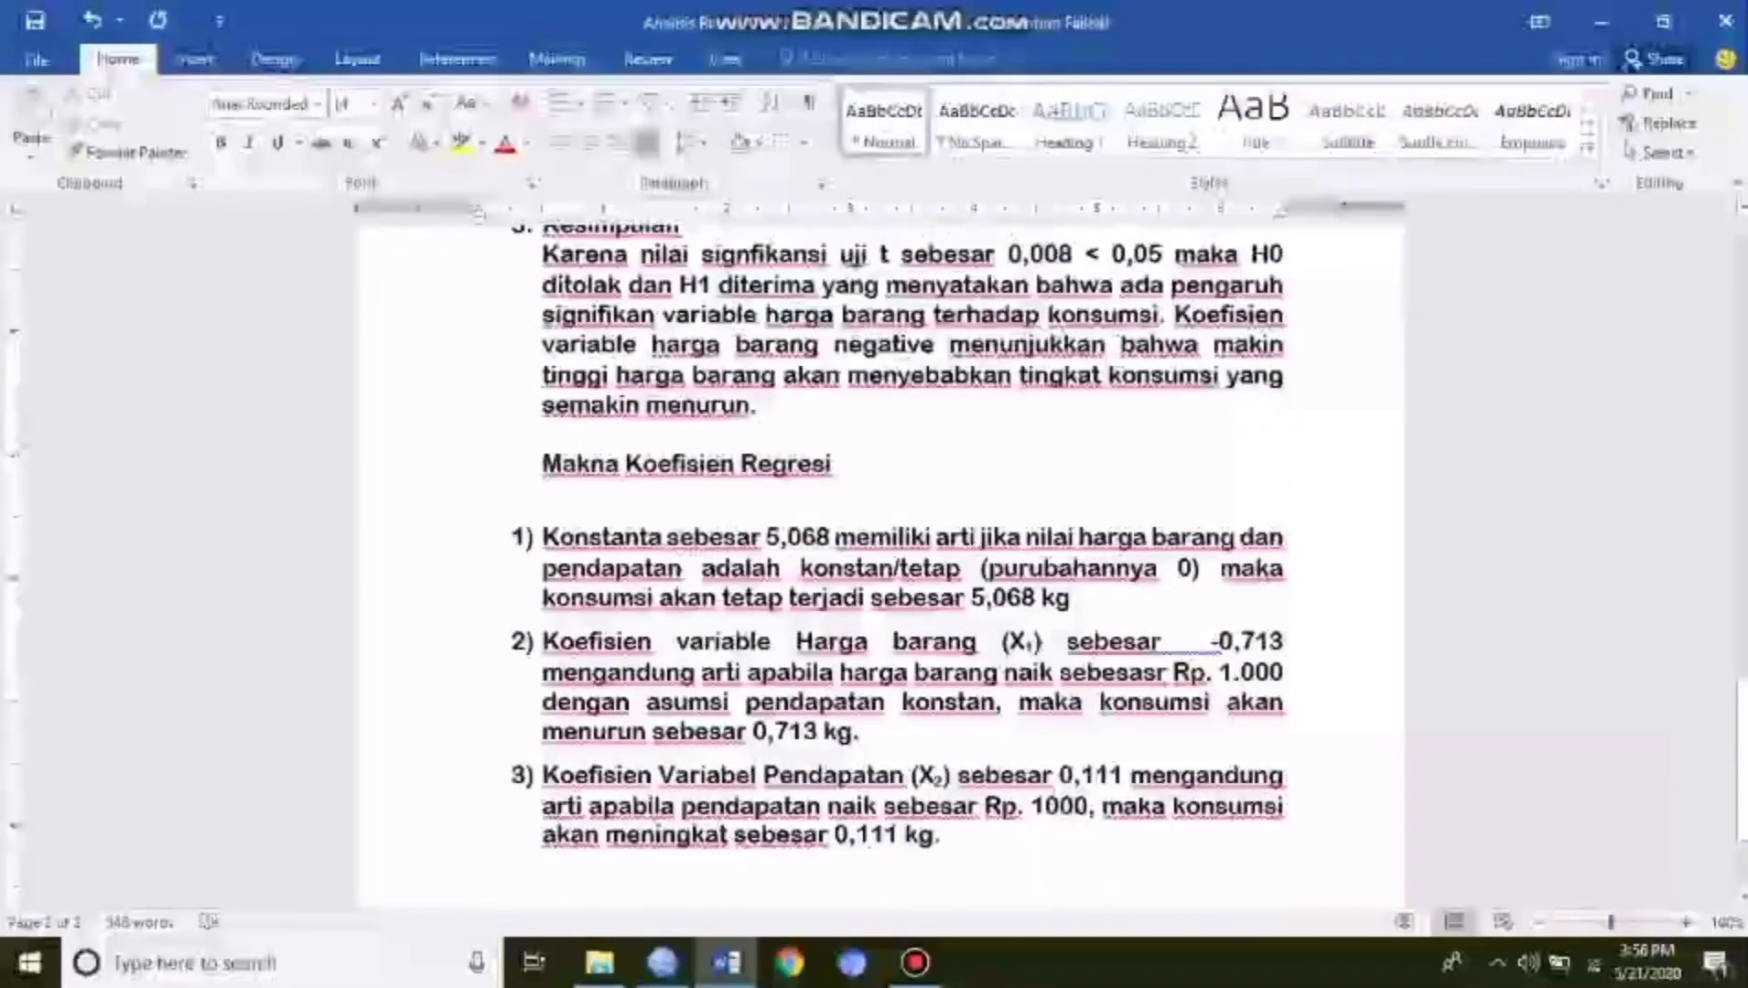